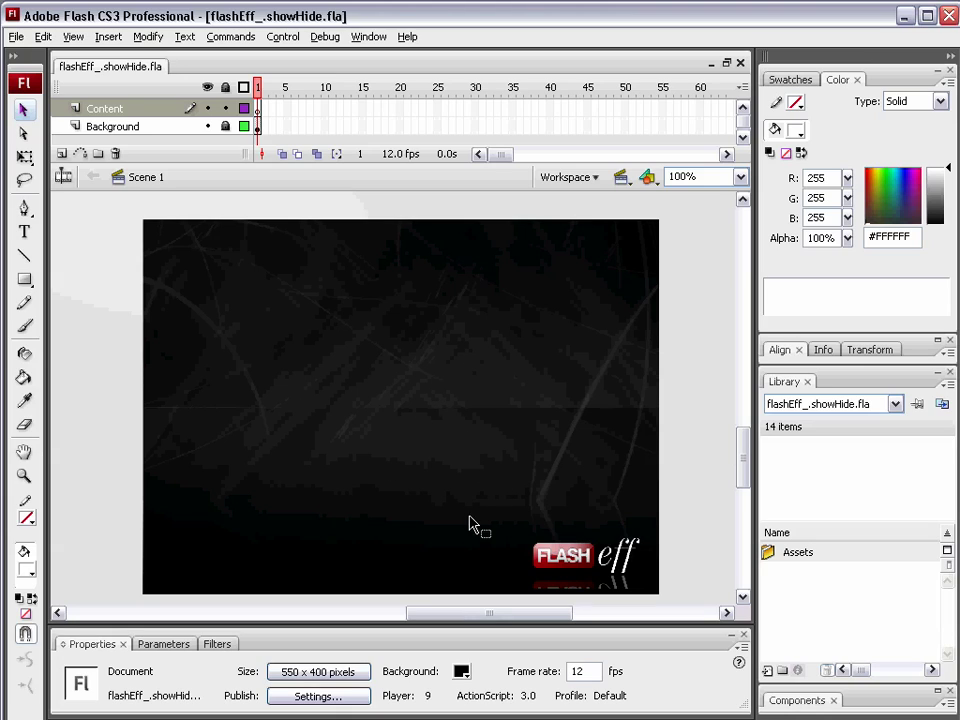
Change the document frame rate from 12 to 30 fps.
left_click(578, 671)
type("30")
key("Return")
Draw a dynamic text field near the stage centre and type 'Show/Hide Animations!'.
left_click(24, 231)
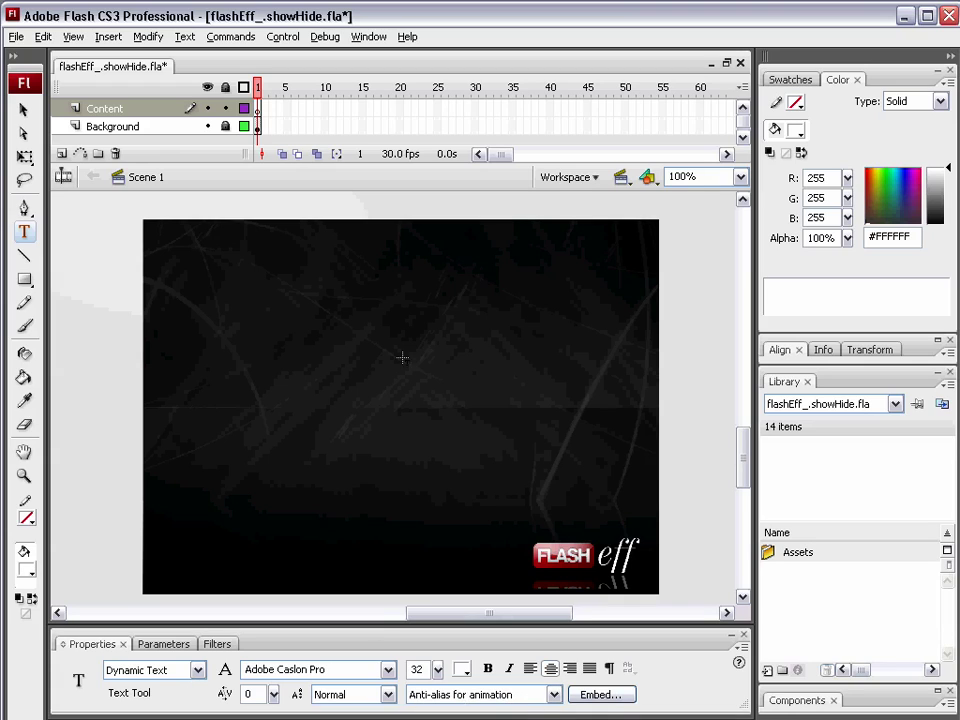
left_click_drag(390, 345, 487, 398)
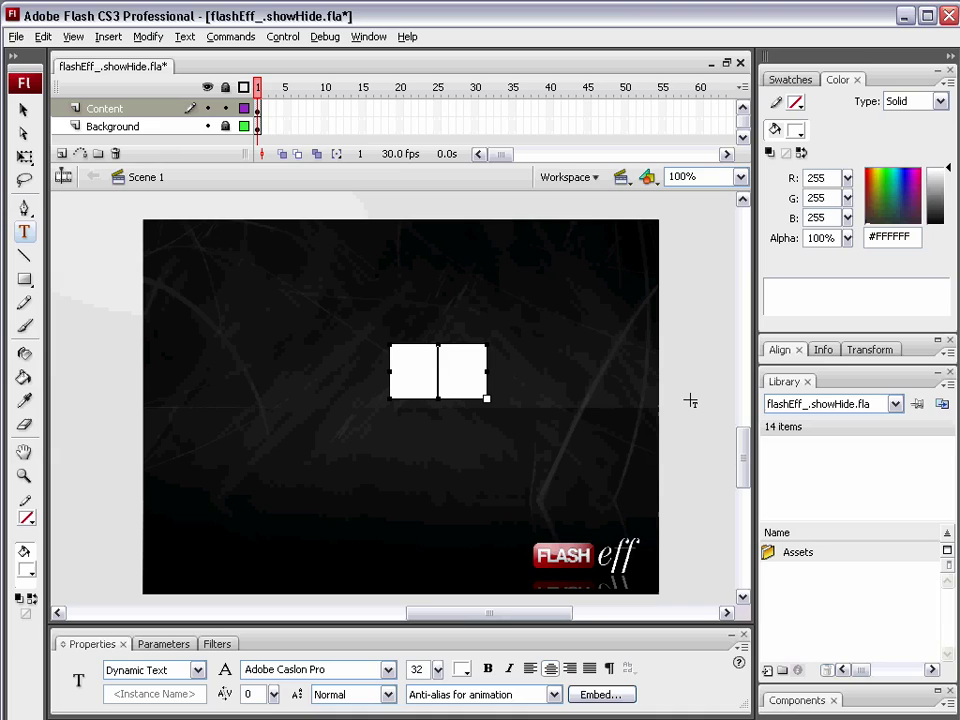
type("Show/")
key("Return")
type("Hide")
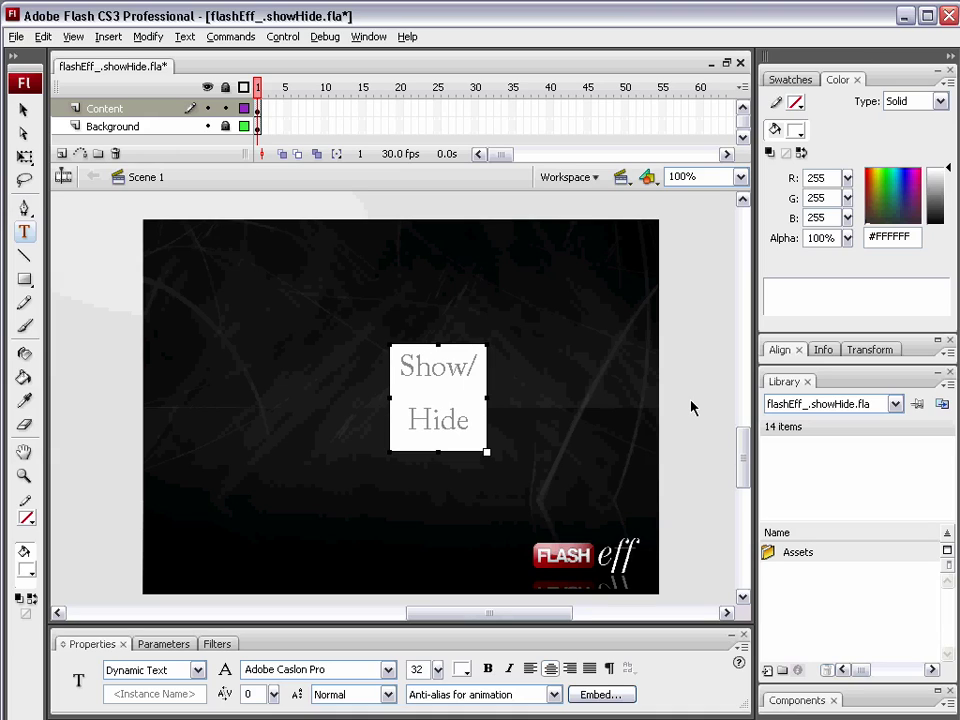
type(" Animations")
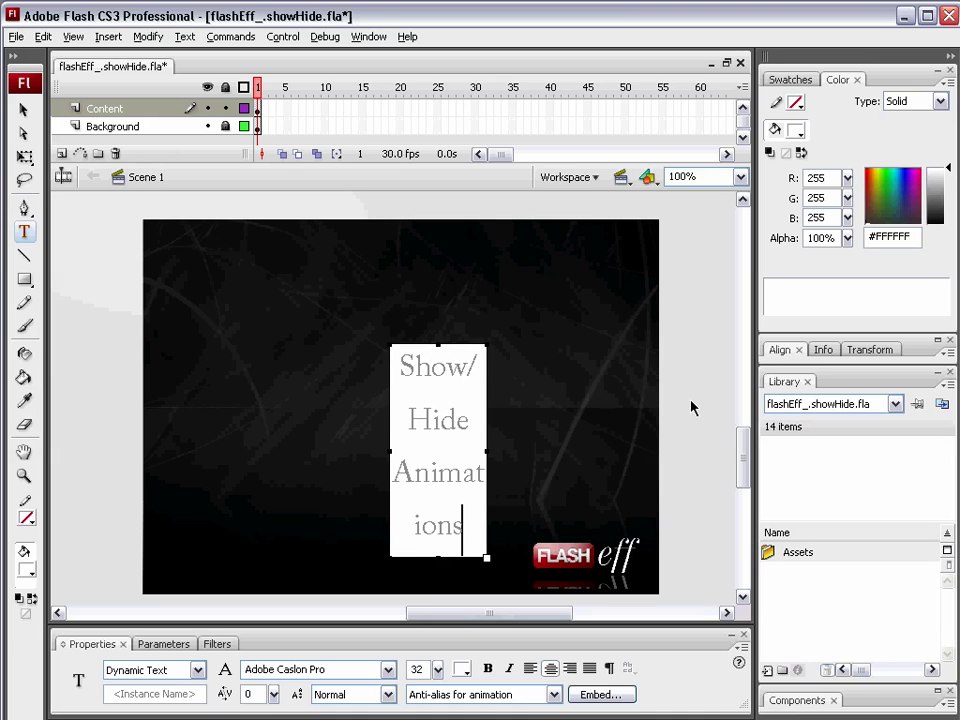
type("!")
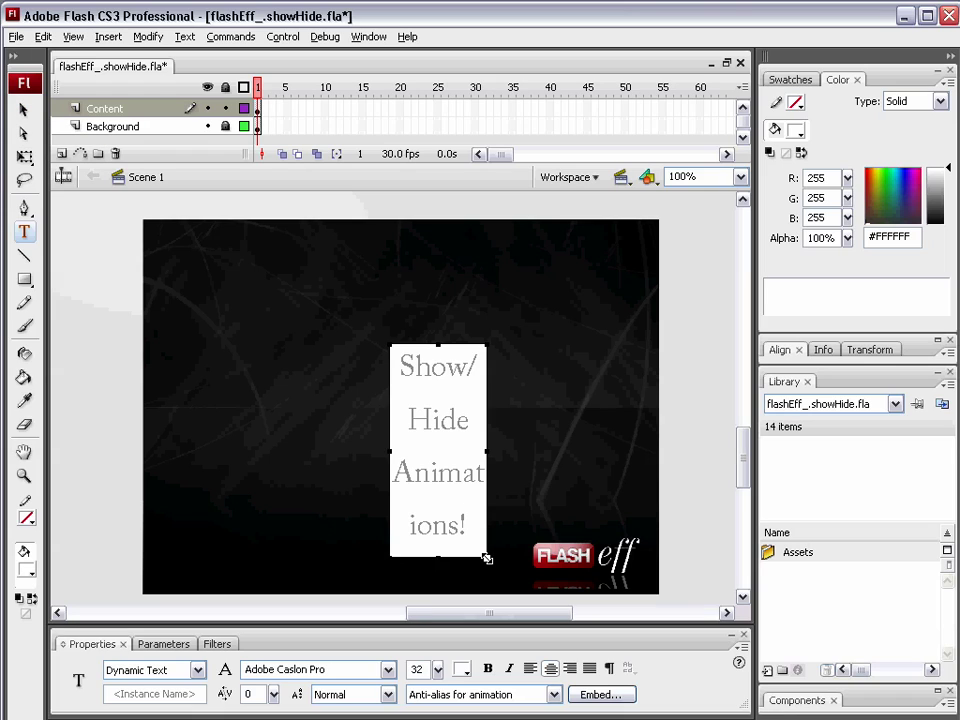
Widen the text field to a single line and move it to the stage centre.
left_click_drag(486, 558, 719, 288)
key("Escape")
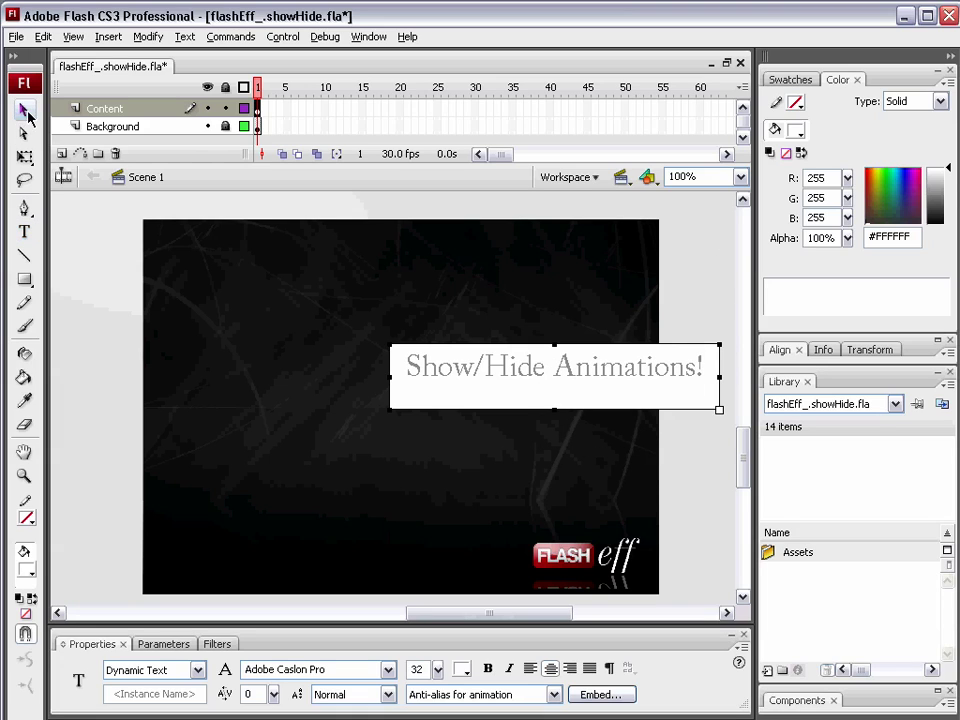
left_click_drag(570, 385, 436, 413)
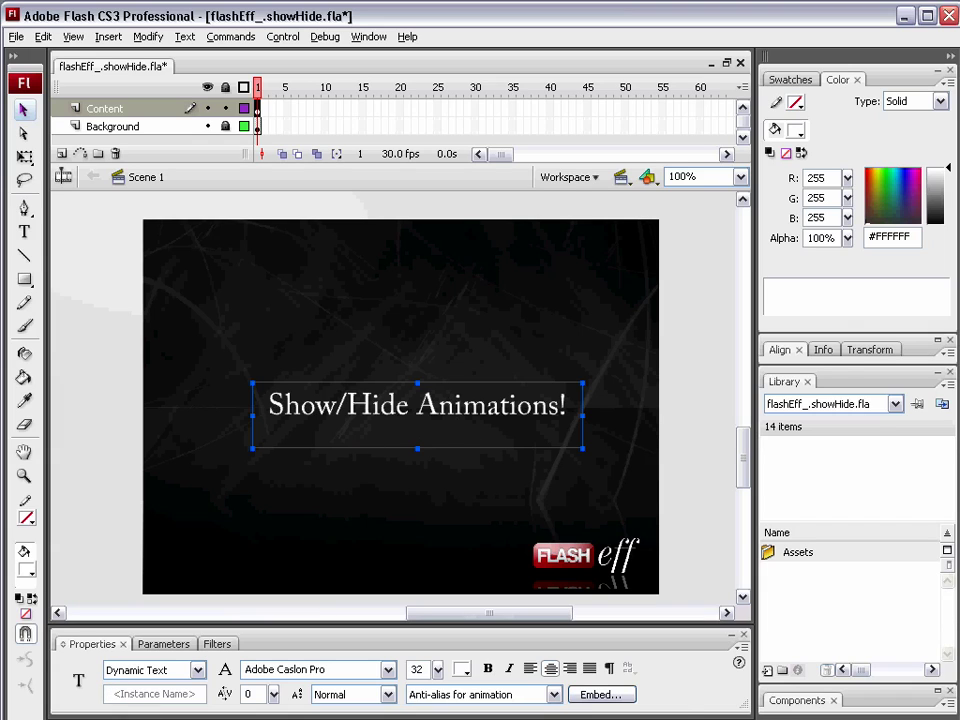
Auto Fill Character Embedding to embed the 17 glyphs of 'Show/Hide Animations!'.
left_click(600, 694)
left_click_drag(700, 318, 668, 267)
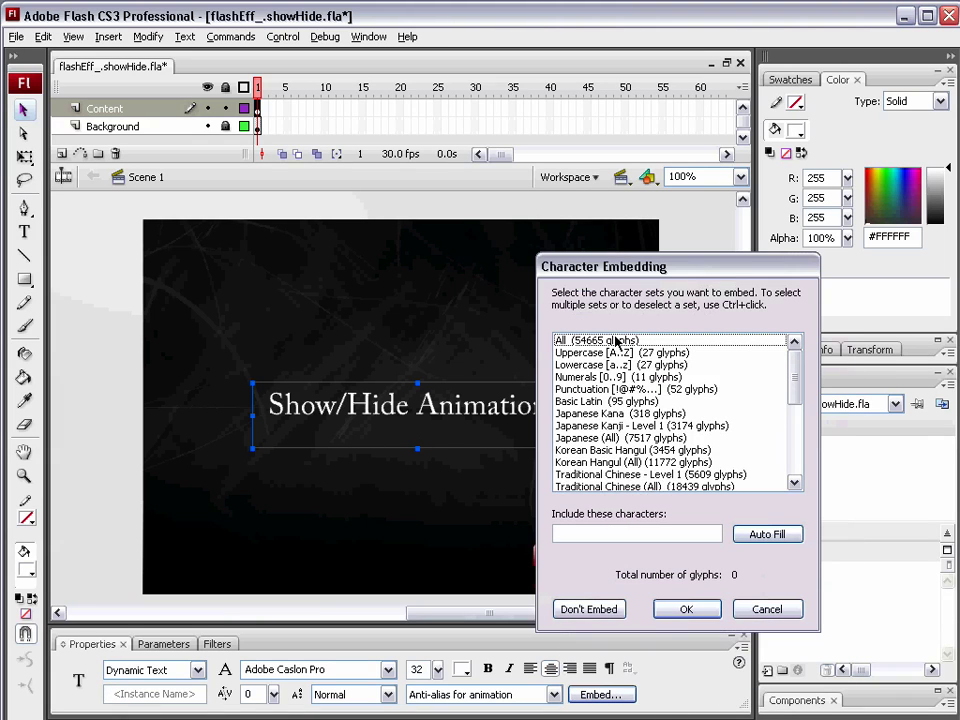
left_click(766, 540)
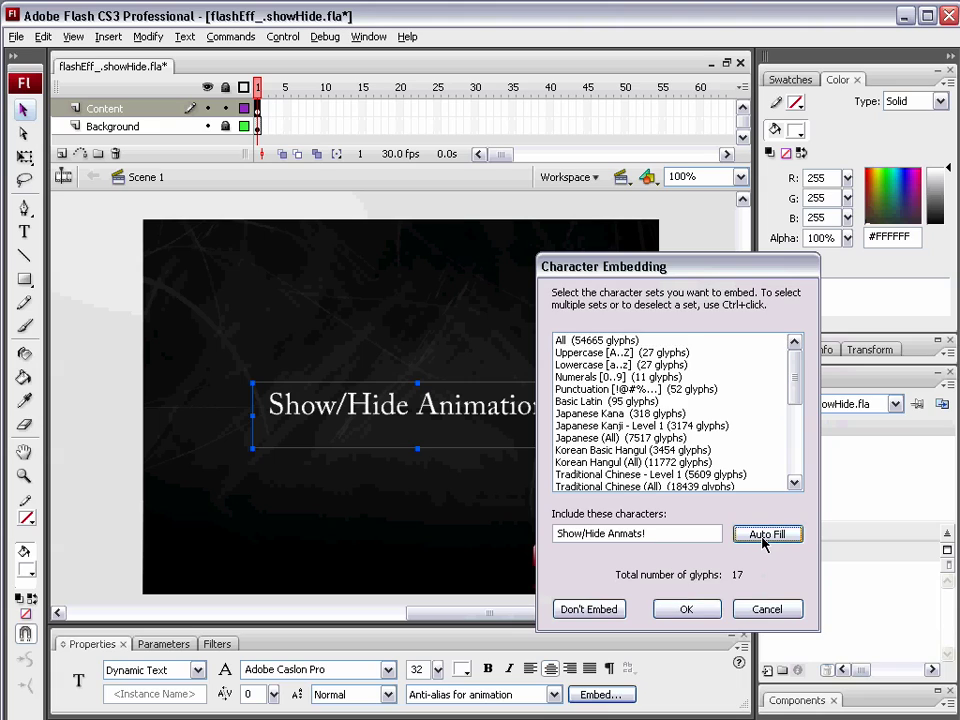
left_click(686, 609)
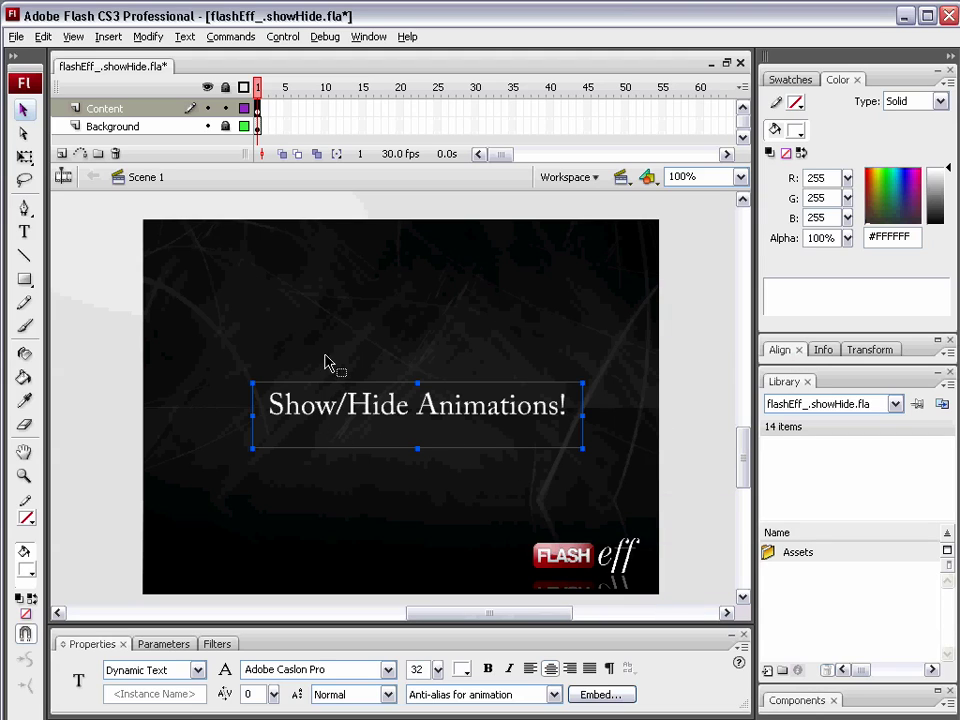
Show the Components panel and drop a FlashEff instance onto the text's top-left corner.
left_click(369, 37)
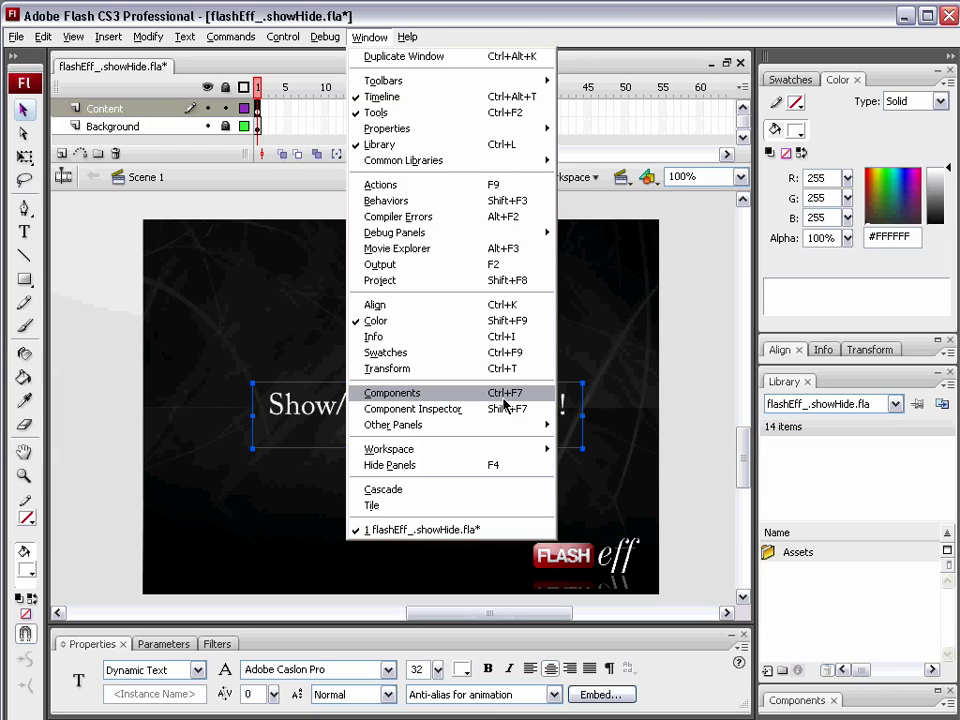
left_click(467, 398)
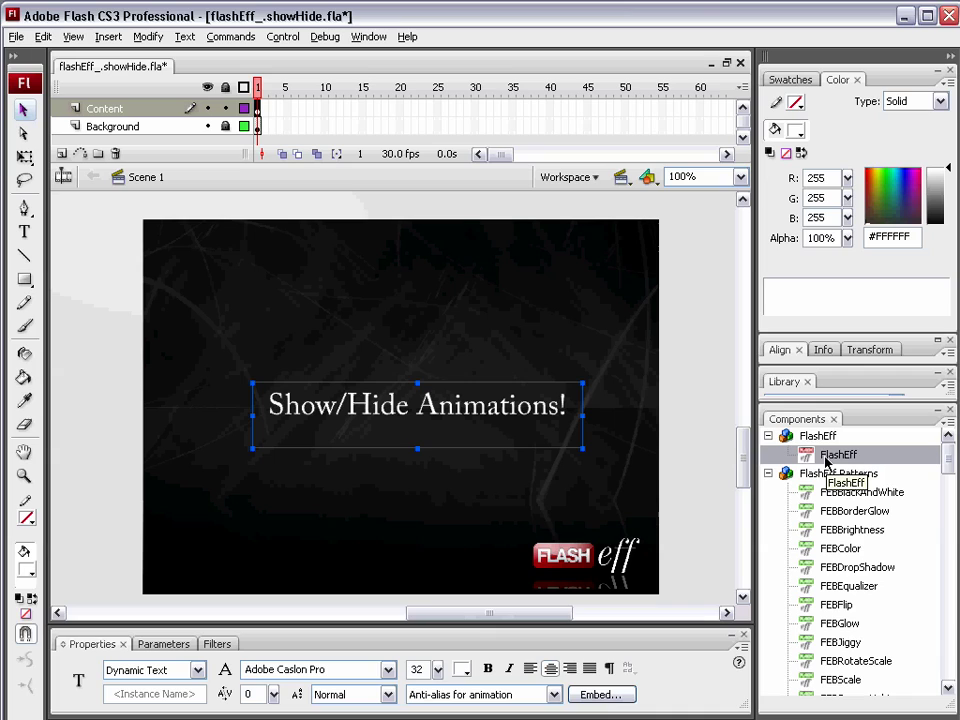
left_click_drag(822, 458, 424, 421)
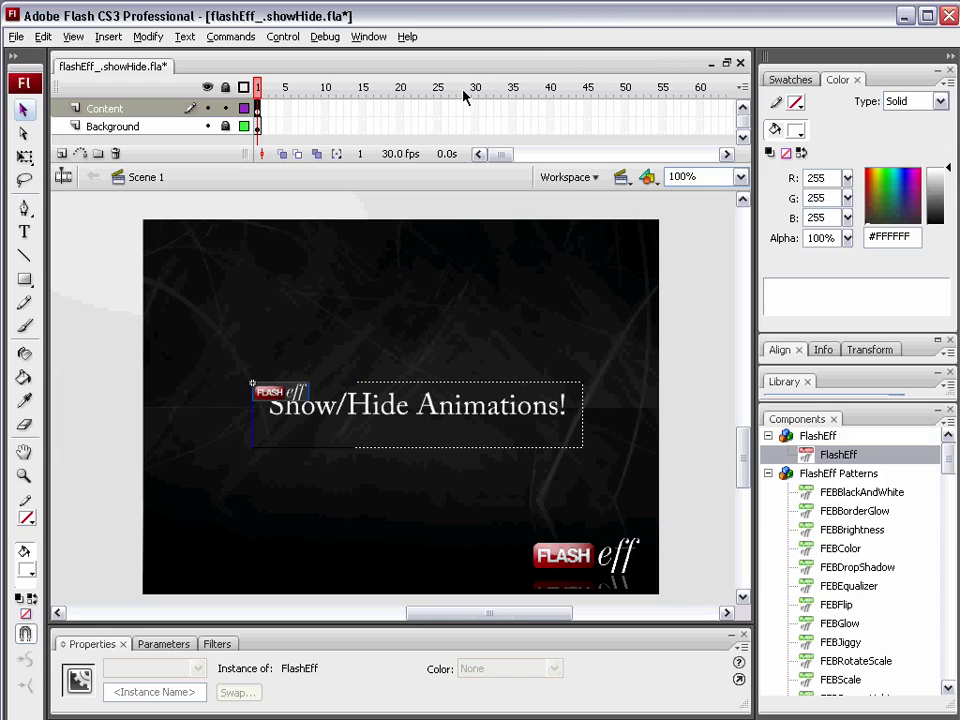
Open the FlashEff Panel from Window > Other Panels and place it beside the stage.
left_click(330, 283)
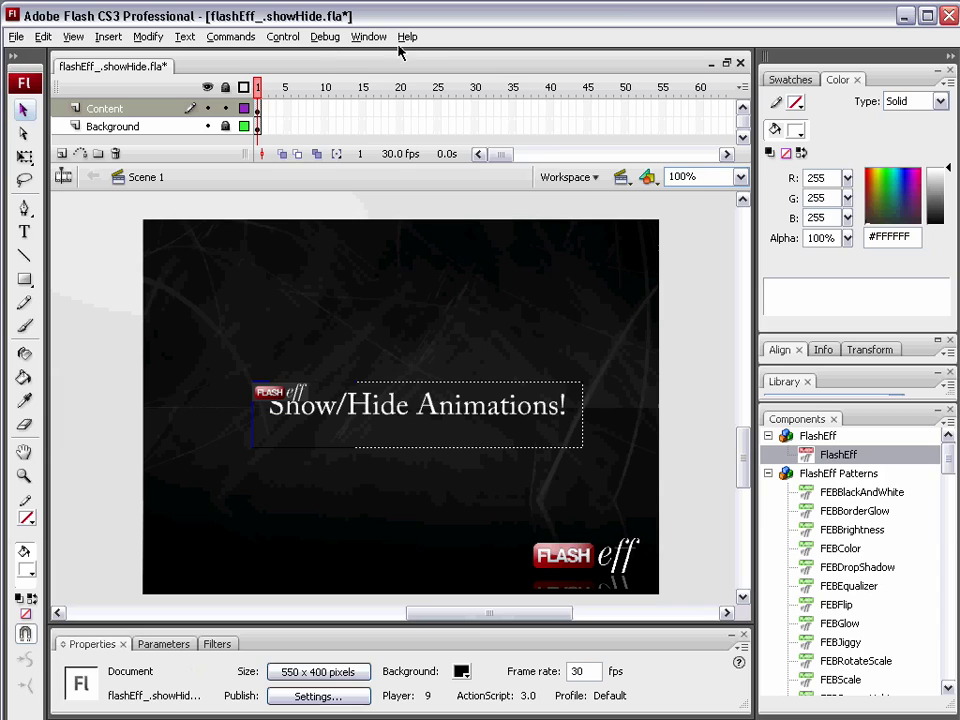
left_click(367, 37)
mouse_move(482, 425)
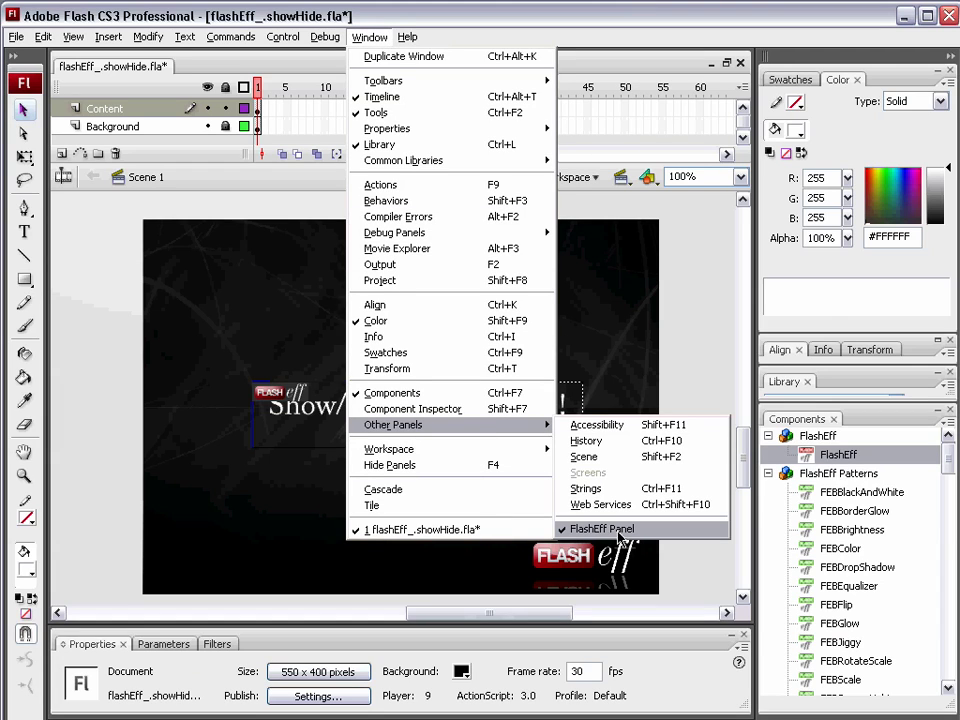
key("Escape")
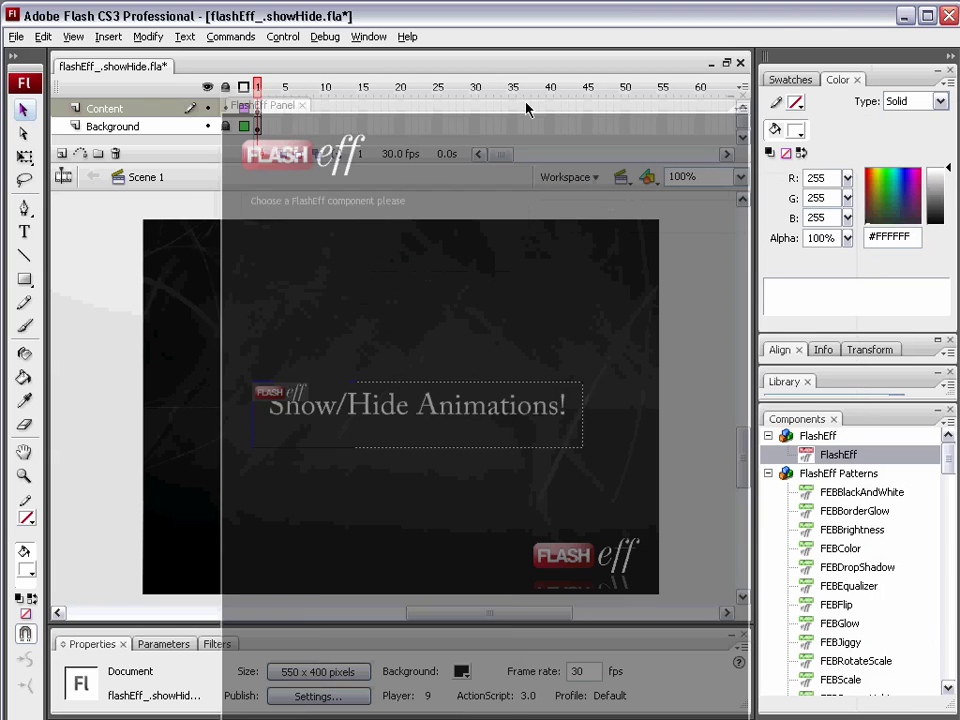
left_click_drag(522, 105, 561, 34)
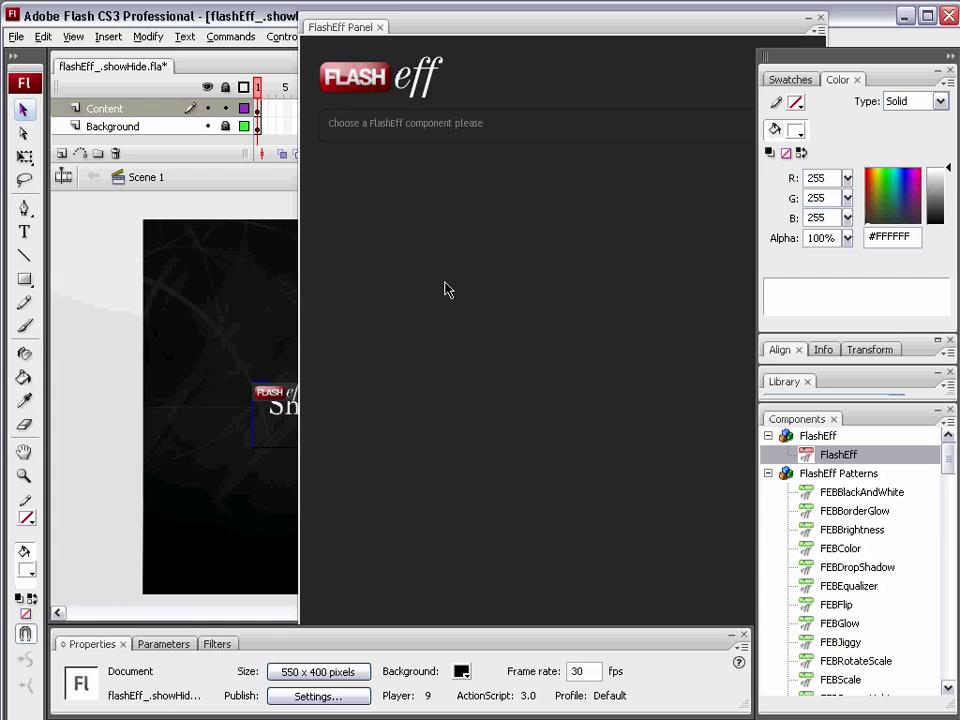
left_click_drag(761, 32, 591, 100)
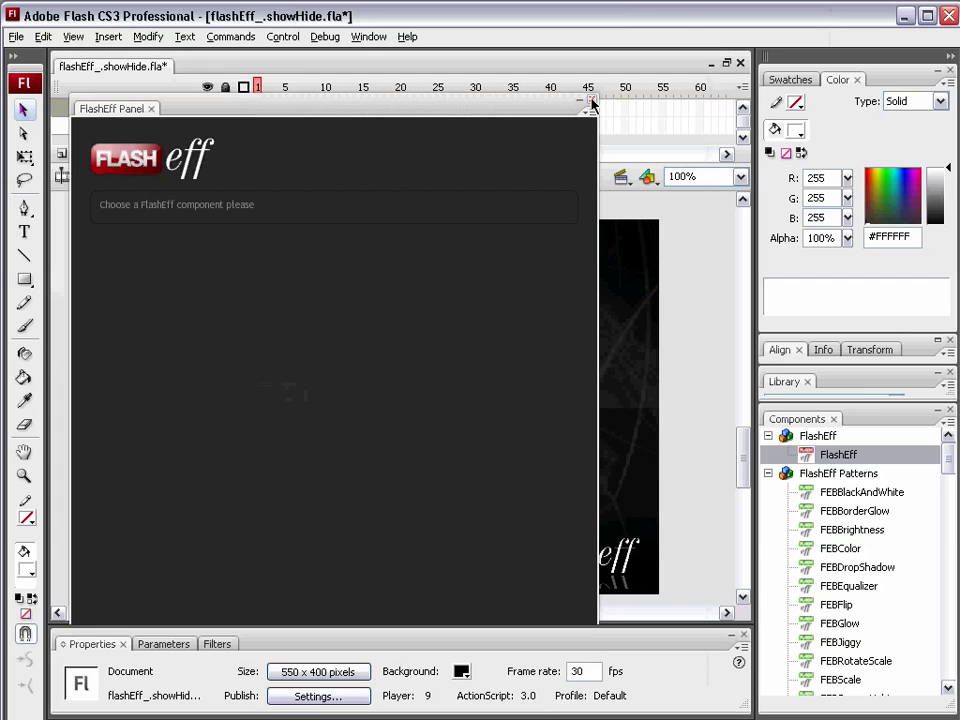
left_click(590, 97)
left_click(368, 36)
mouse_move(430, 424)
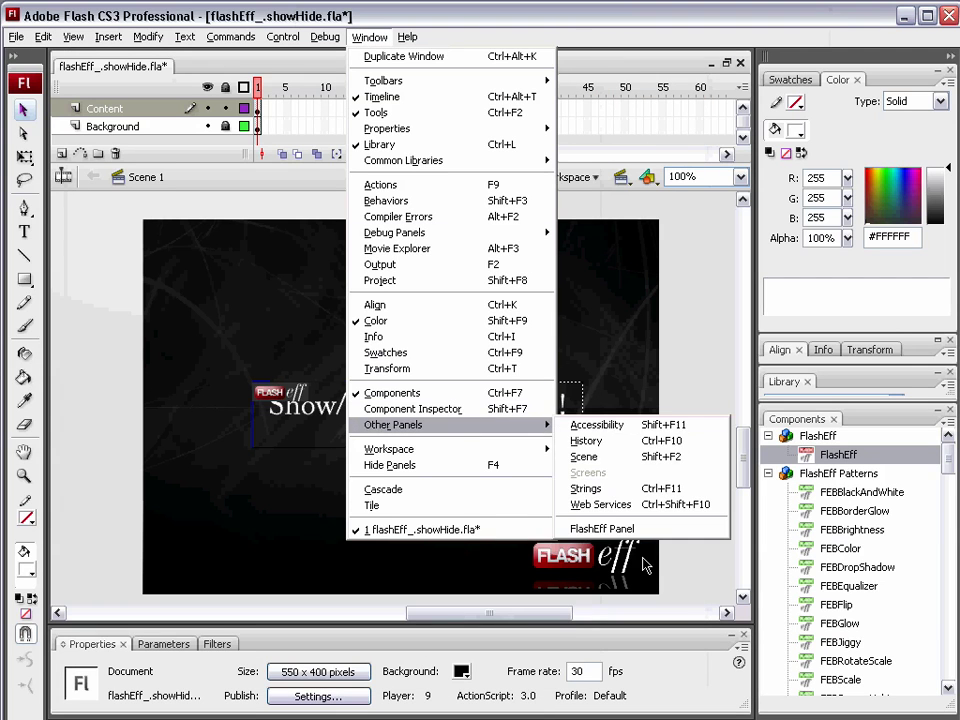
left_click(617, 527)
left_click_drag(437, 117, 681, 39)
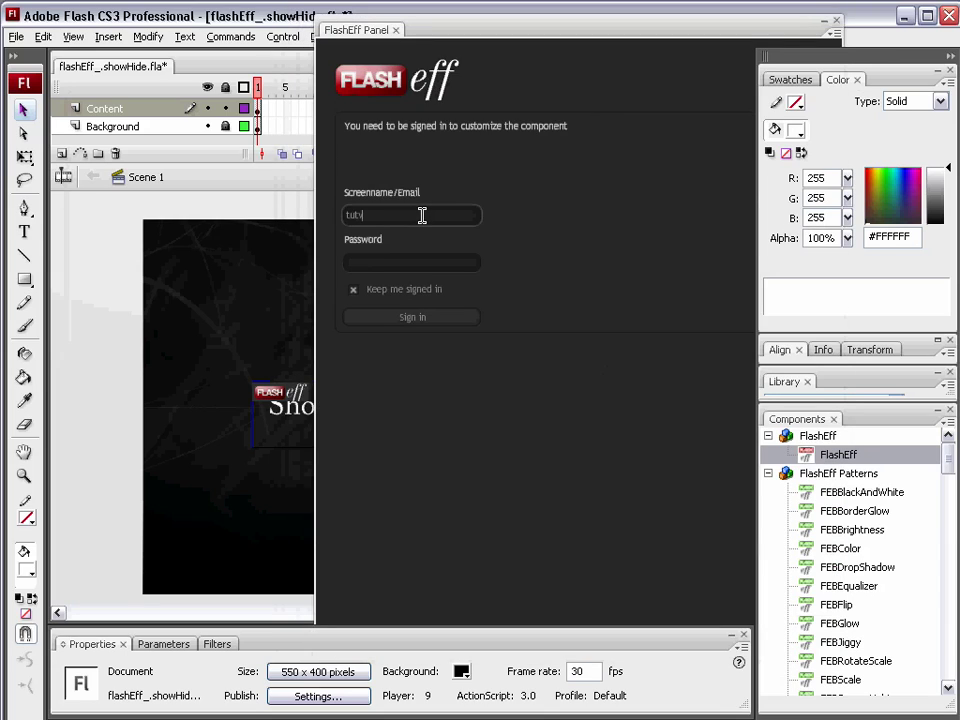
Enter the FlashEff account password and sign in.
key("Tab")
type("****")
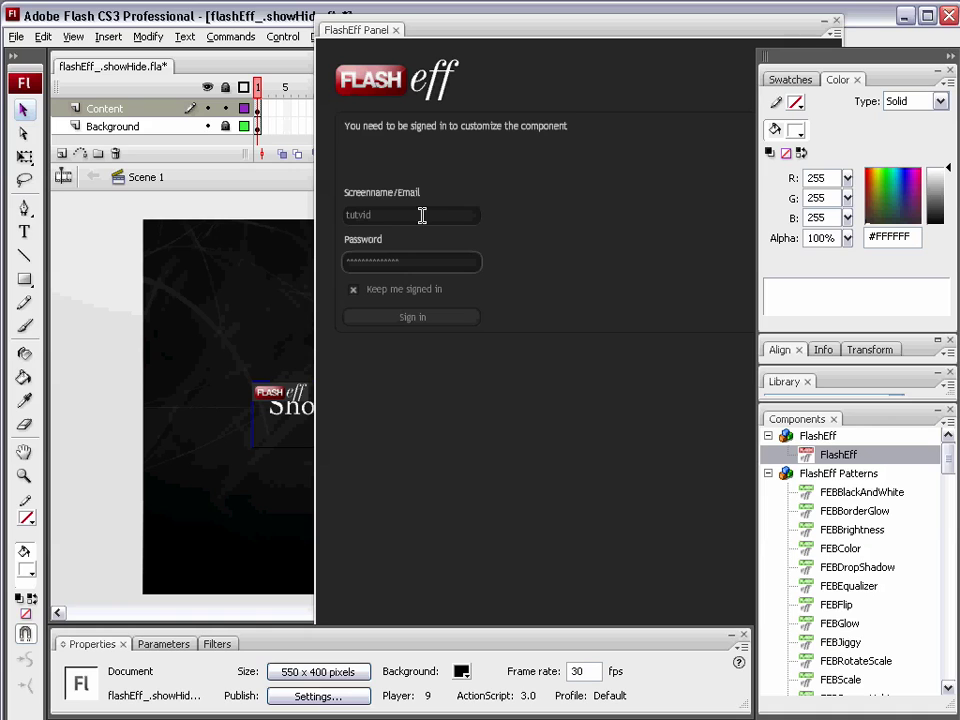
left_click(420, 320)
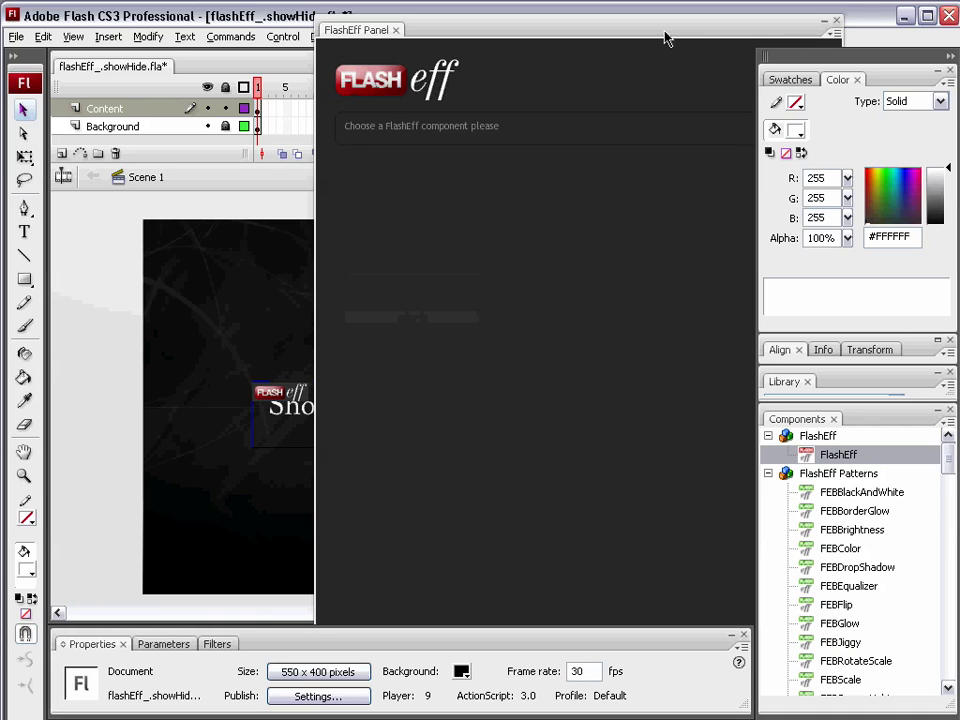
left_click_drag(840, 30, 776, 34)
left_click_drag(639, 36, 690, 40)
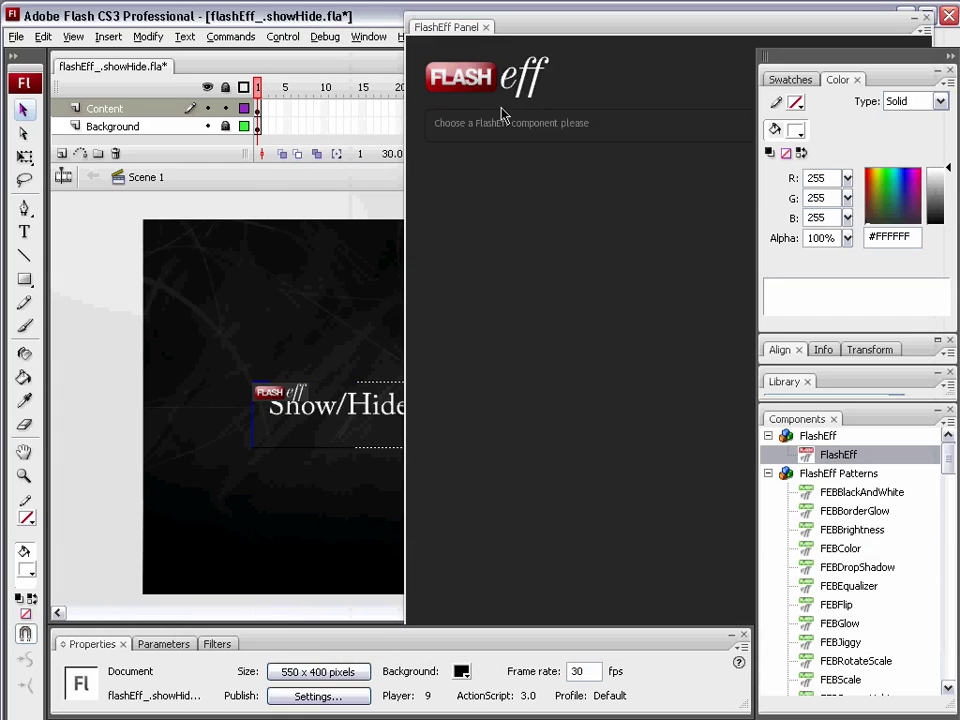
Select the FlashEff instance and choose FETBubbles as the Show pattern.
left_click(283, 392)
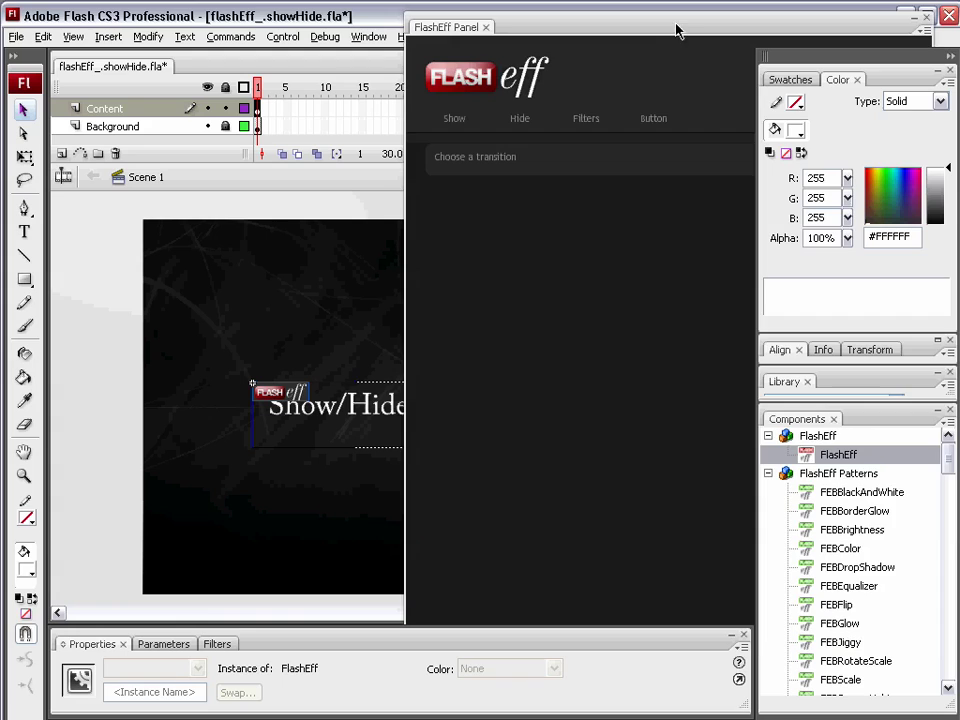
left_click_drag(676, 31, 690, 38)
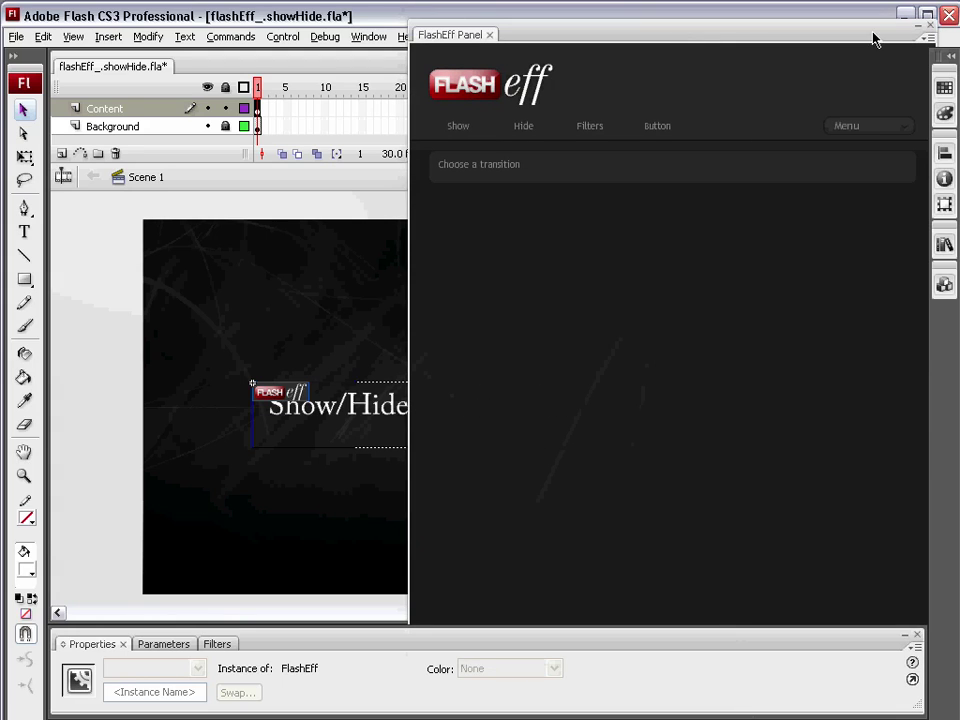
left_click_drag(873, 38, 879, 45)
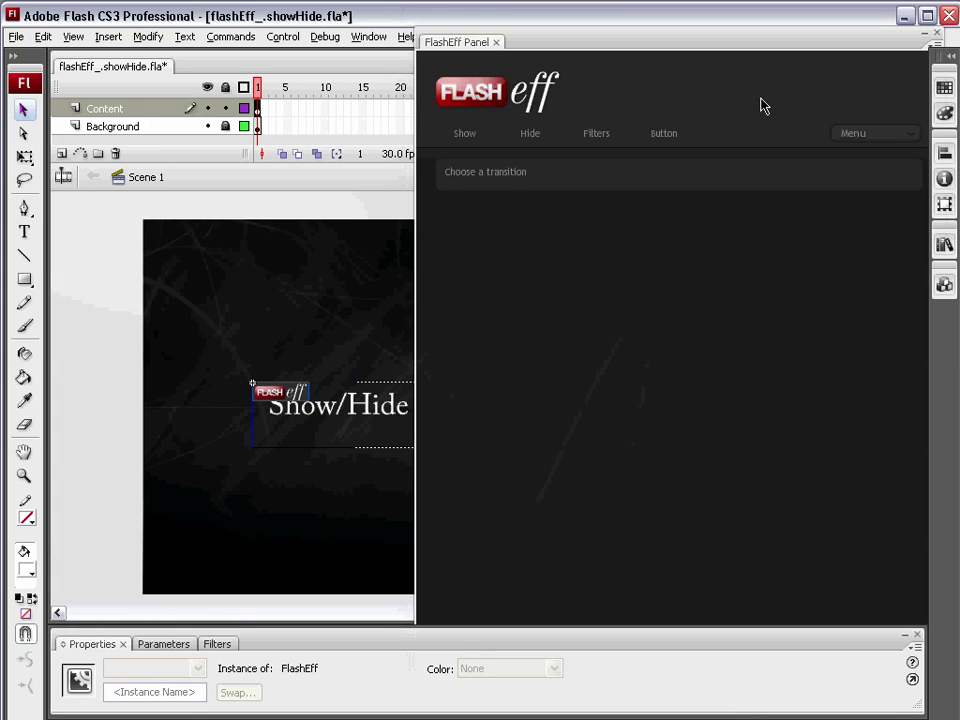
left_click(462, 138)
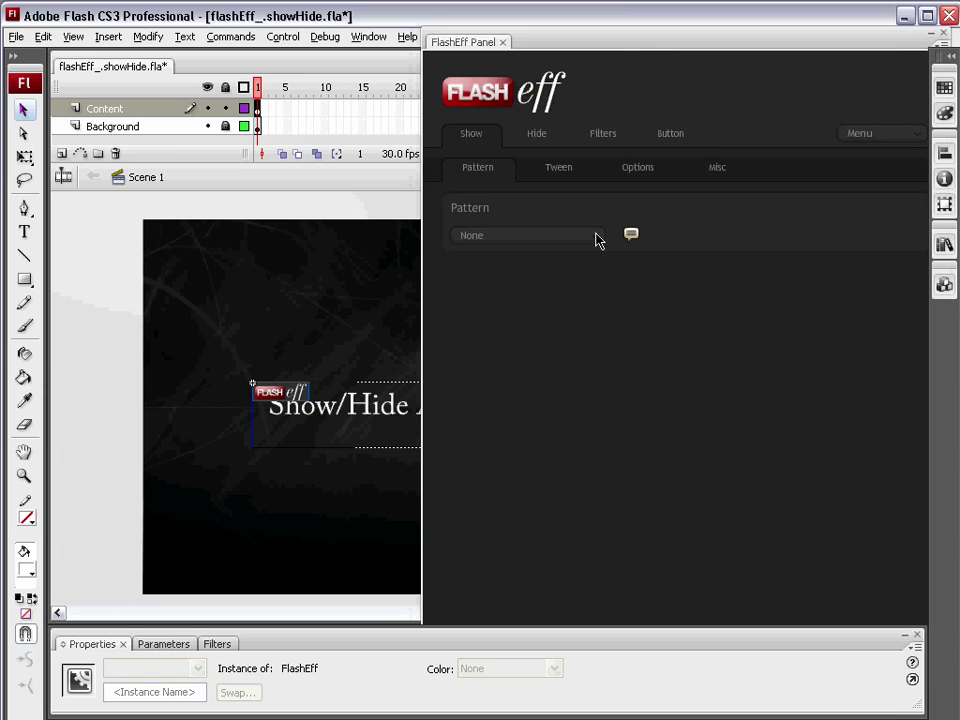
left_click(570, 238)
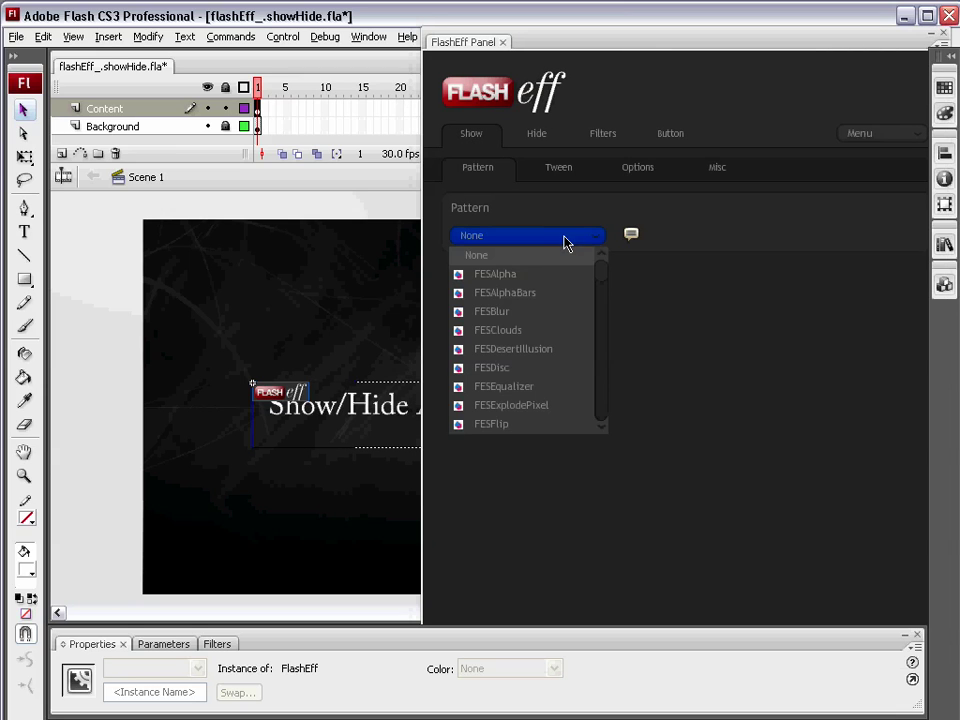
scroll(530, 360, "down", 1)
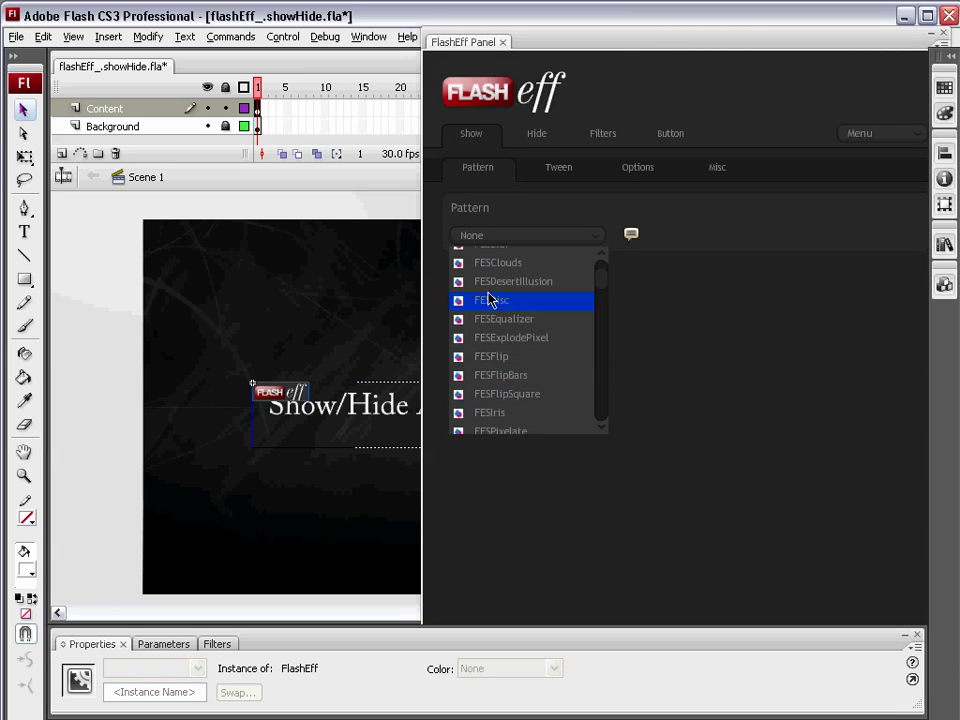
scroll(493, 339, "down", 3)
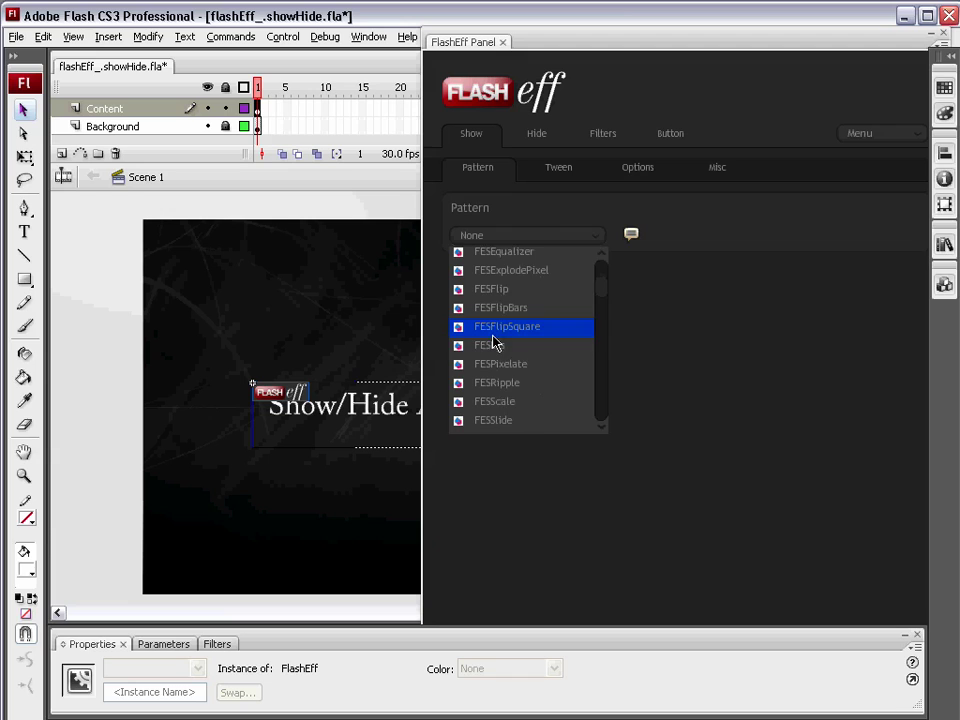
scroll(493, 355, "down", 4)
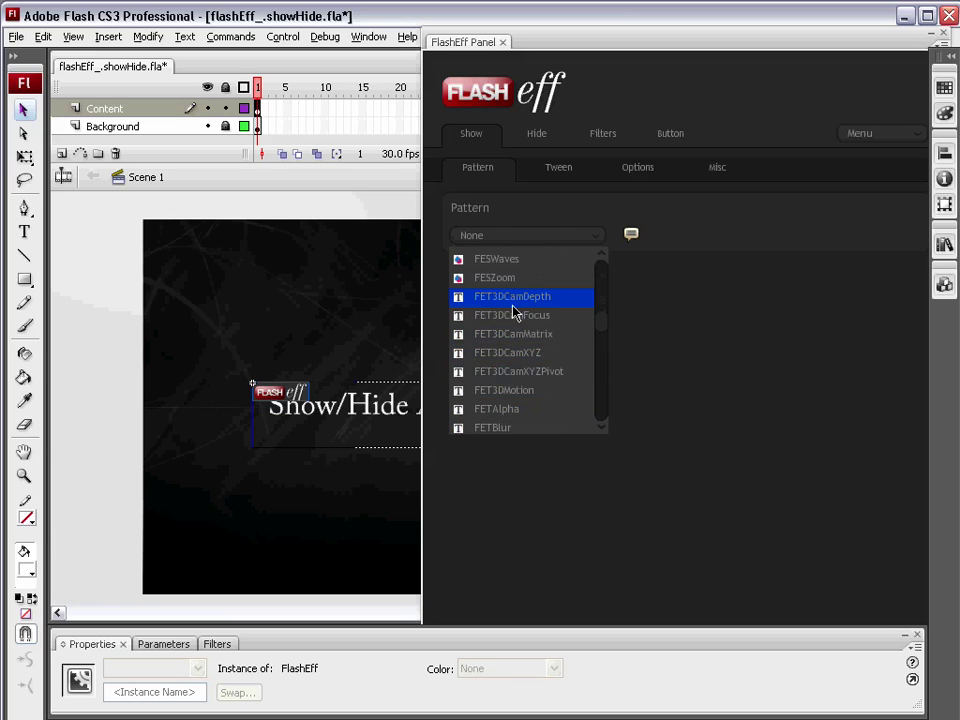
scroll(507, 420, "down", 1)
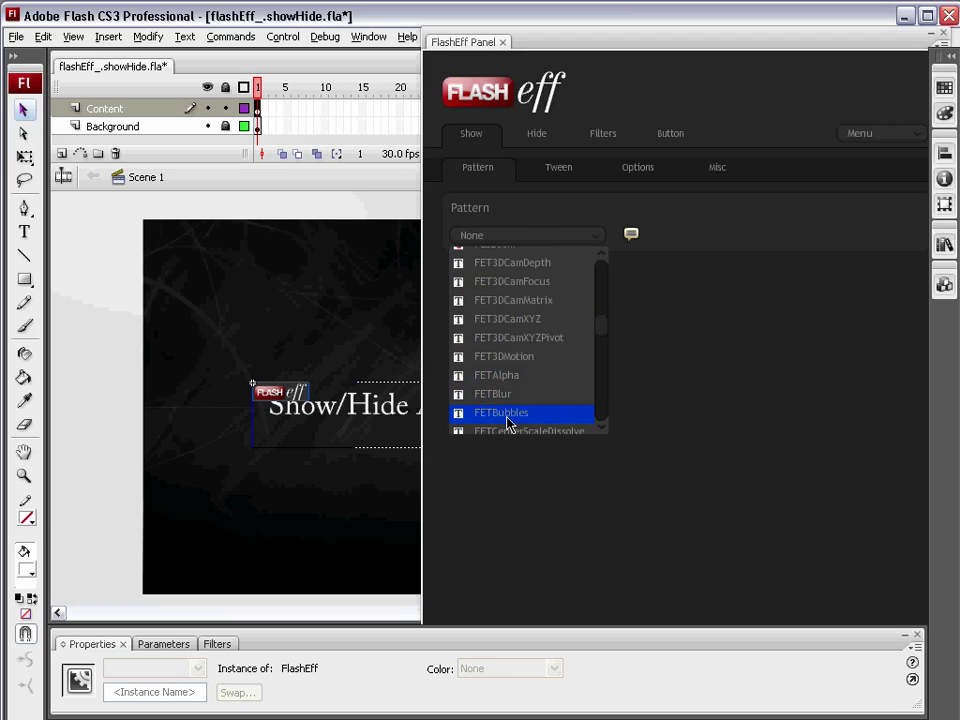
left_click(507, 420)
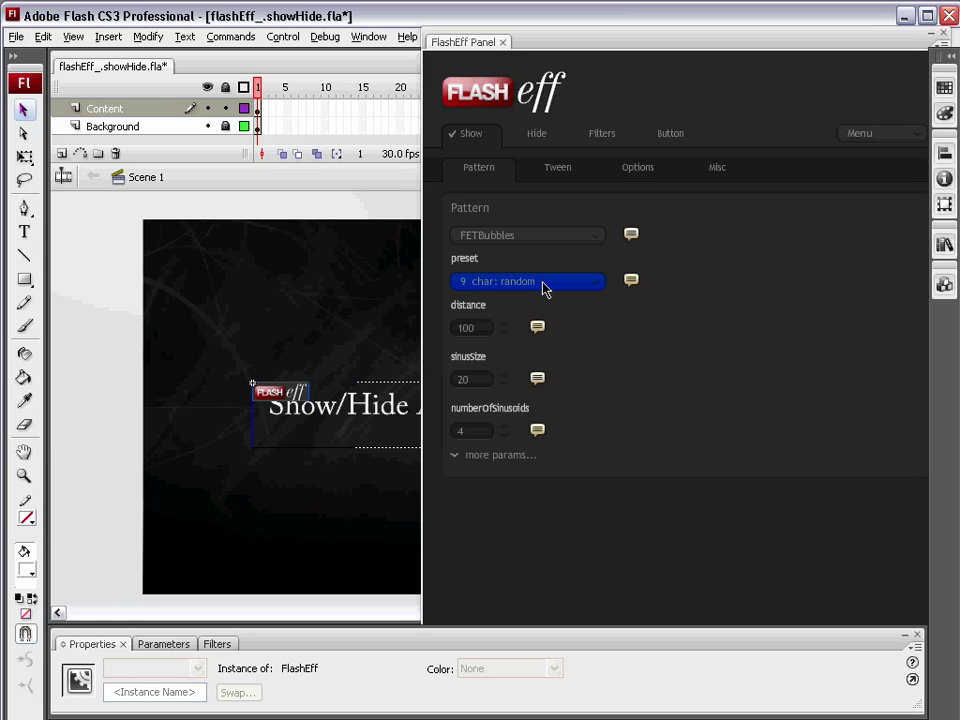
left_click(544, 284)
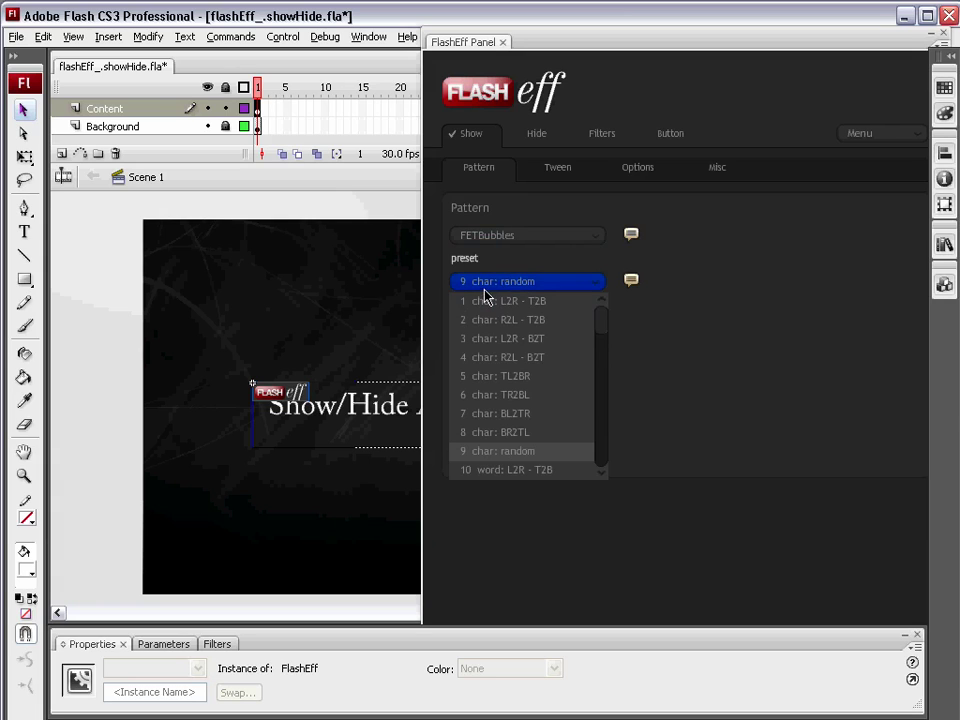
left_click(731, 281)
left_click(900, 147)
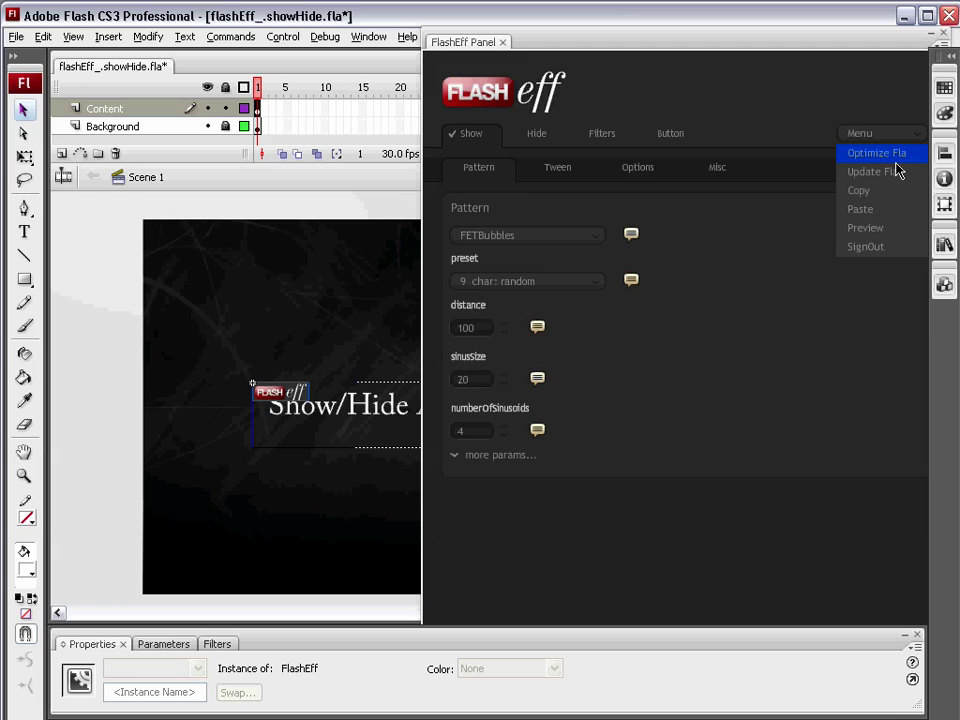
left_click(885, 230)
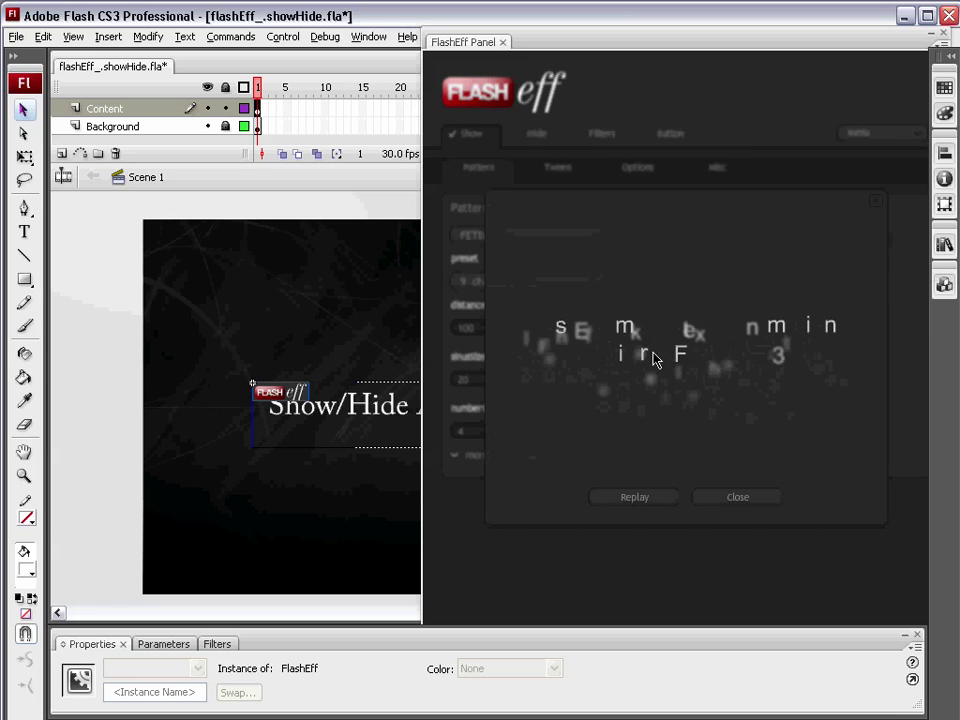
left_click(765, 502)
left_click(530, 281)
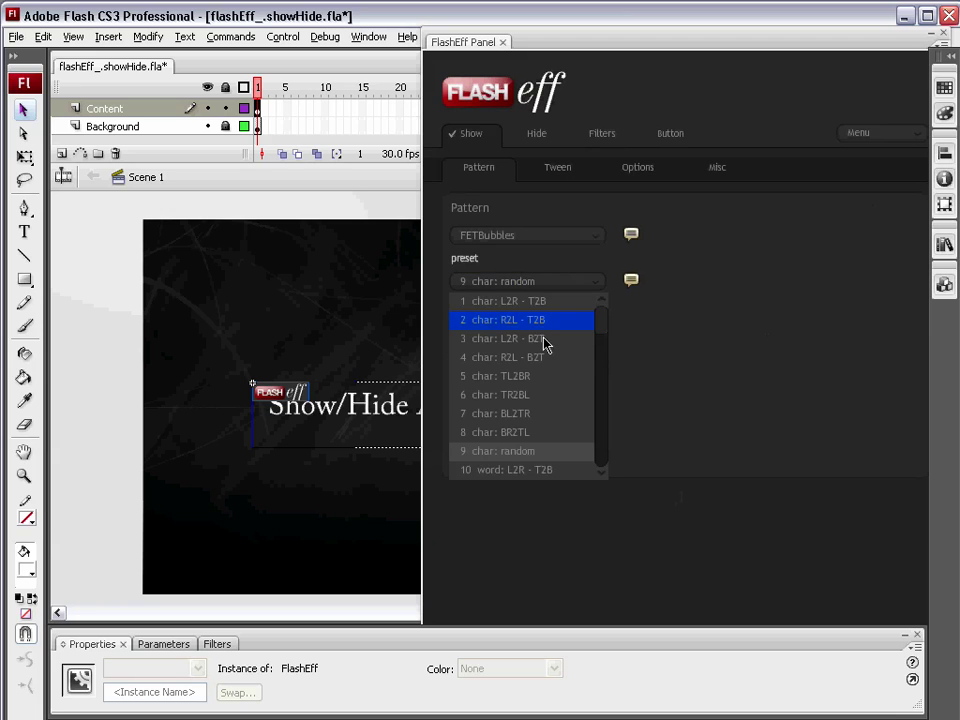
scroll(546, 380, "down", 3)
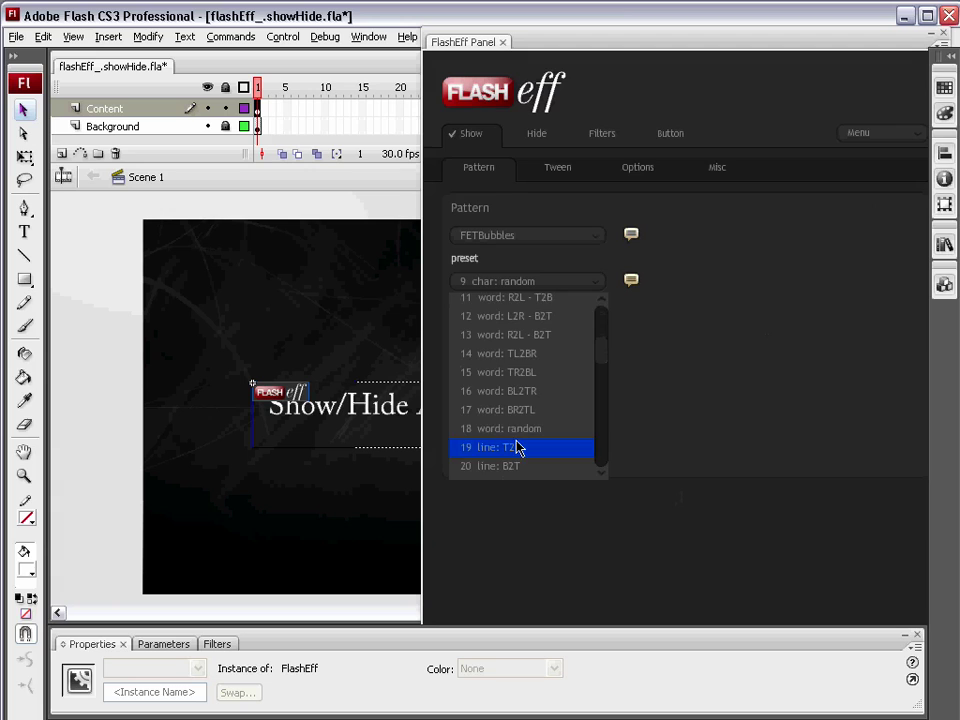
left_click(512, 428)
left_click(882, 138)
left_click(882, 227)
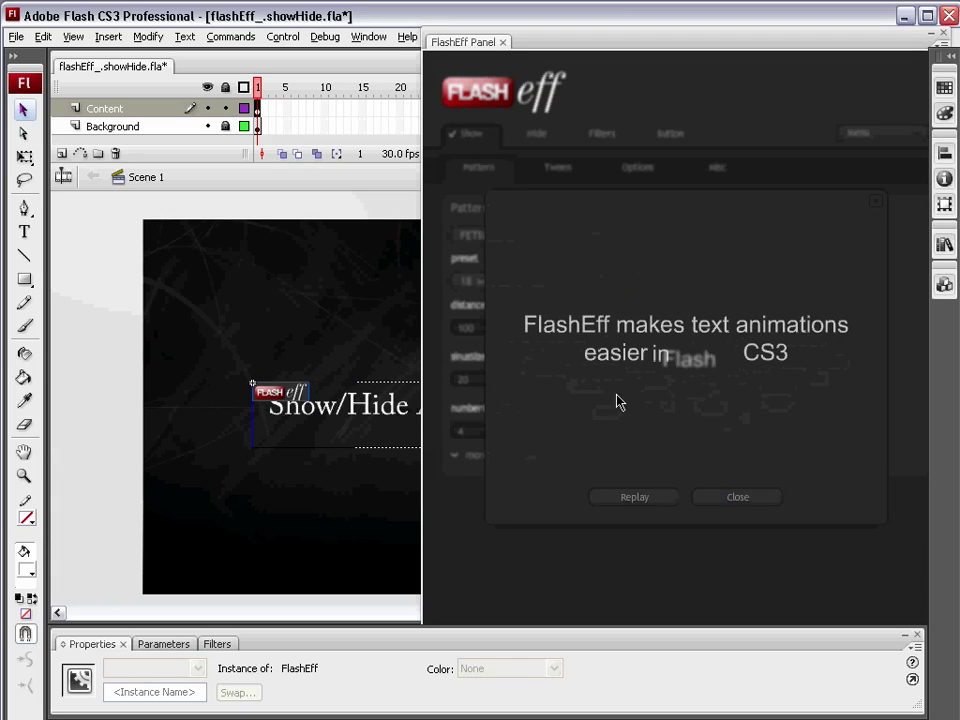
left_click(744, 500)
left_click(536, 284)
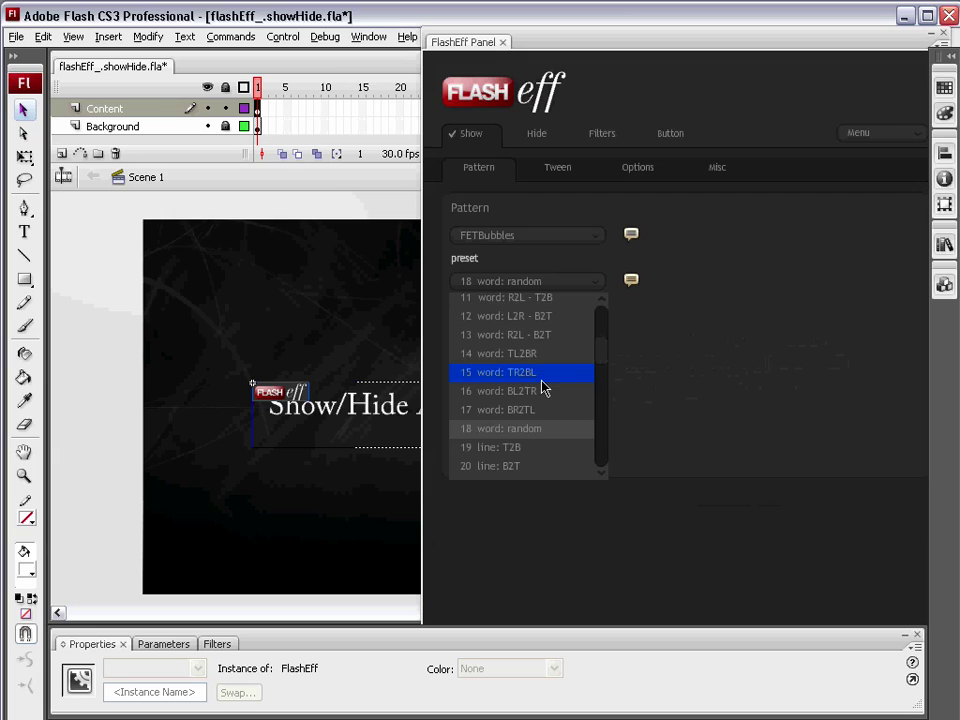
scroll(540, 373, "up", 3)
With preset 9 char: random, set FETBubbles distance to 150 and sinusSize to 35.
left_click(531, 318)
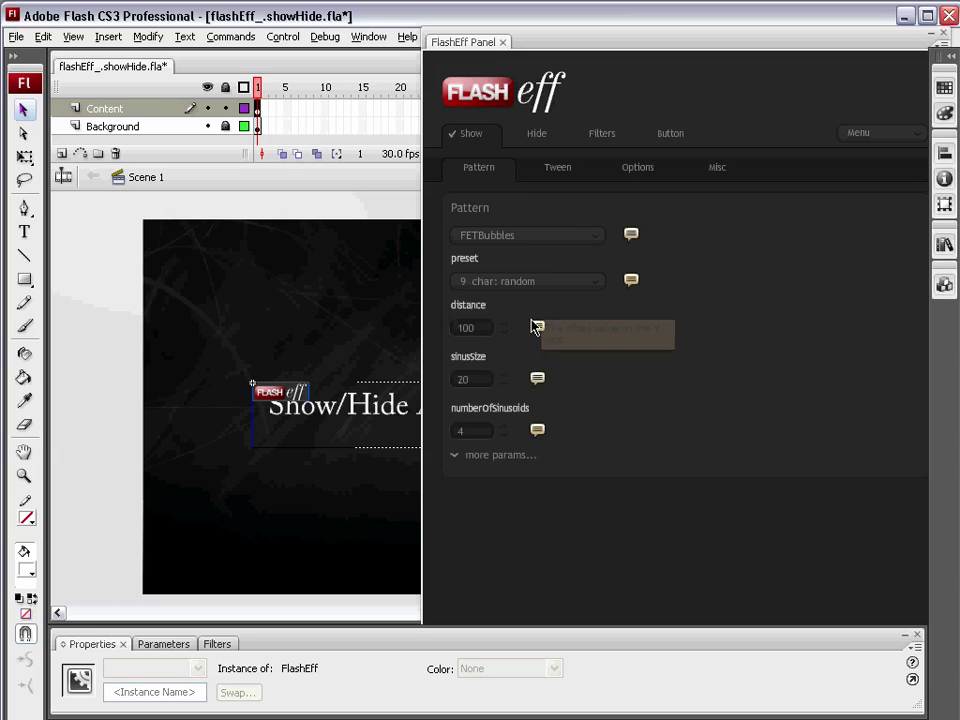
double_click(476, 330)
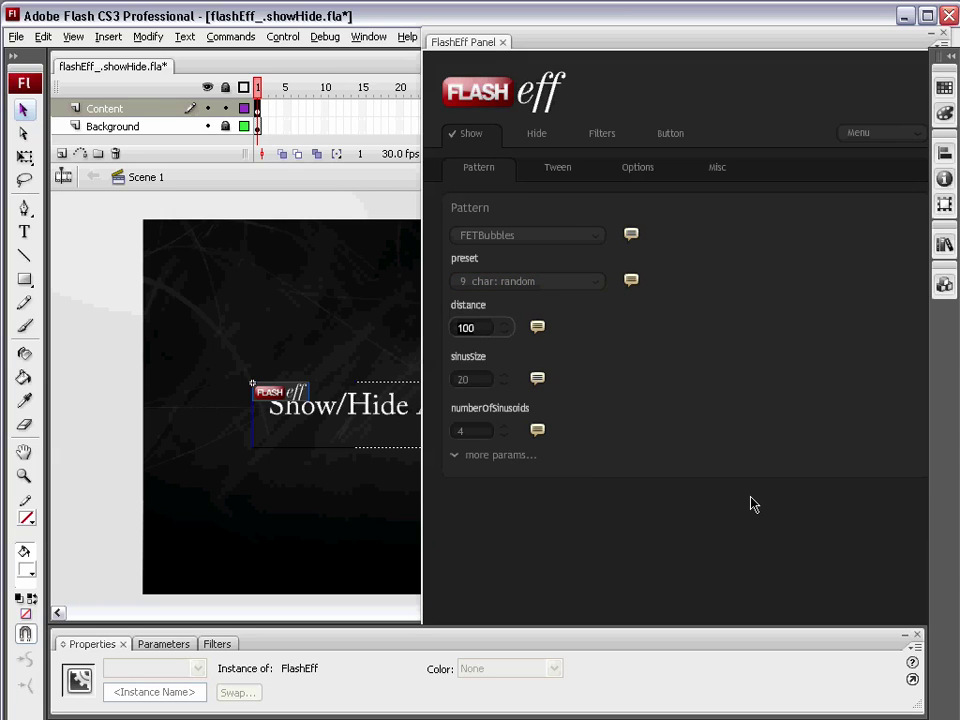
type("150")
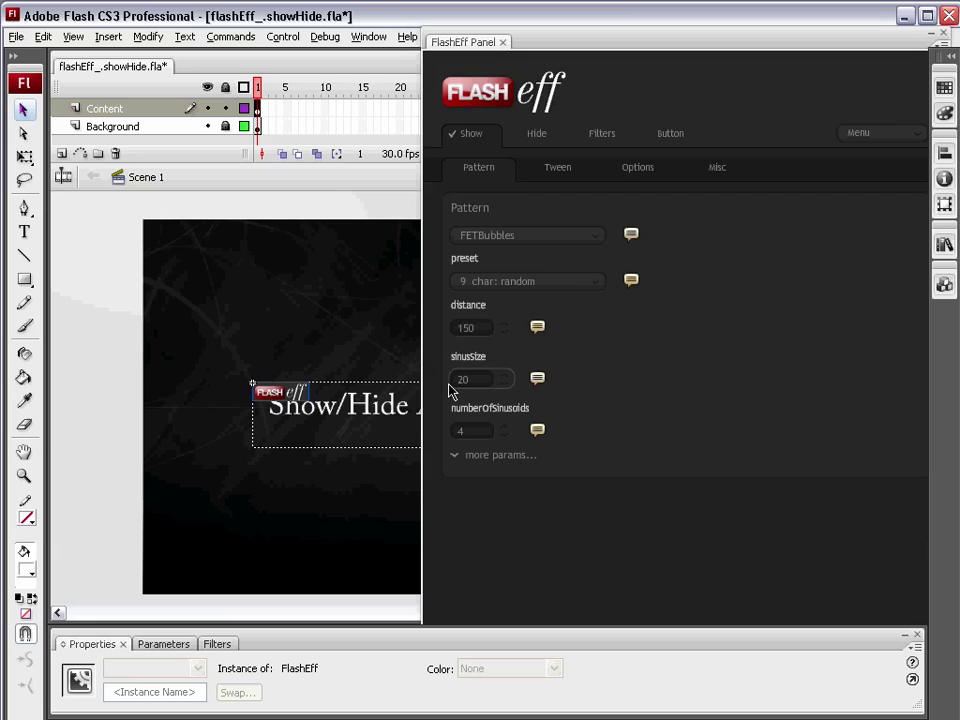
left_click(465, 380)
double_click(493, 375)
type("35")
left_click(469, 434)
Choose FETGlow as the Hide pattern.
left_click(538, 136)
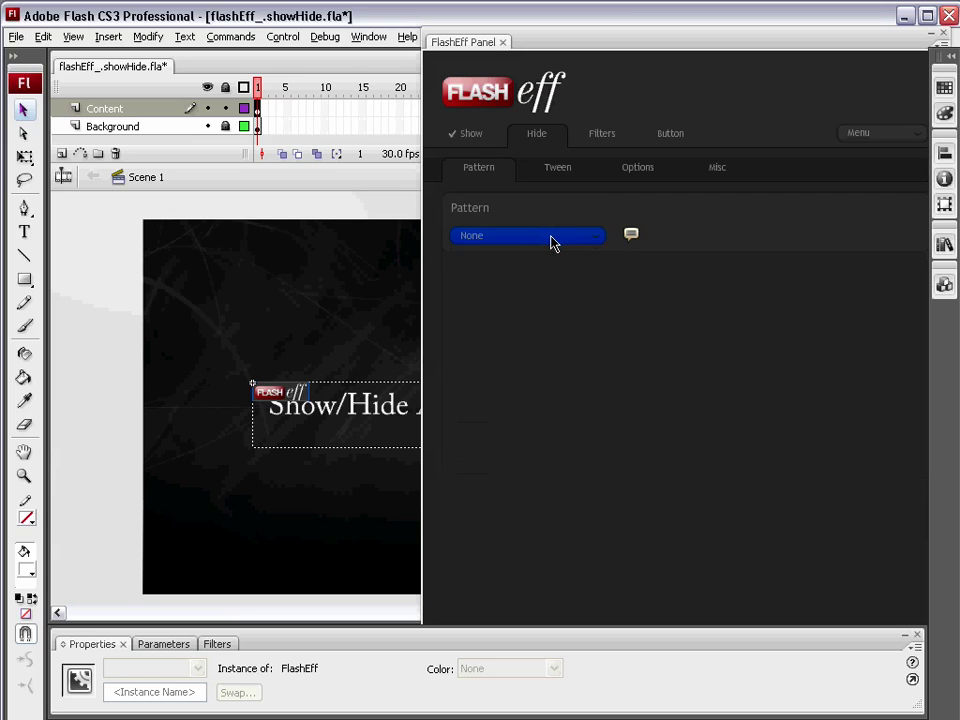
left_click(553, 240)
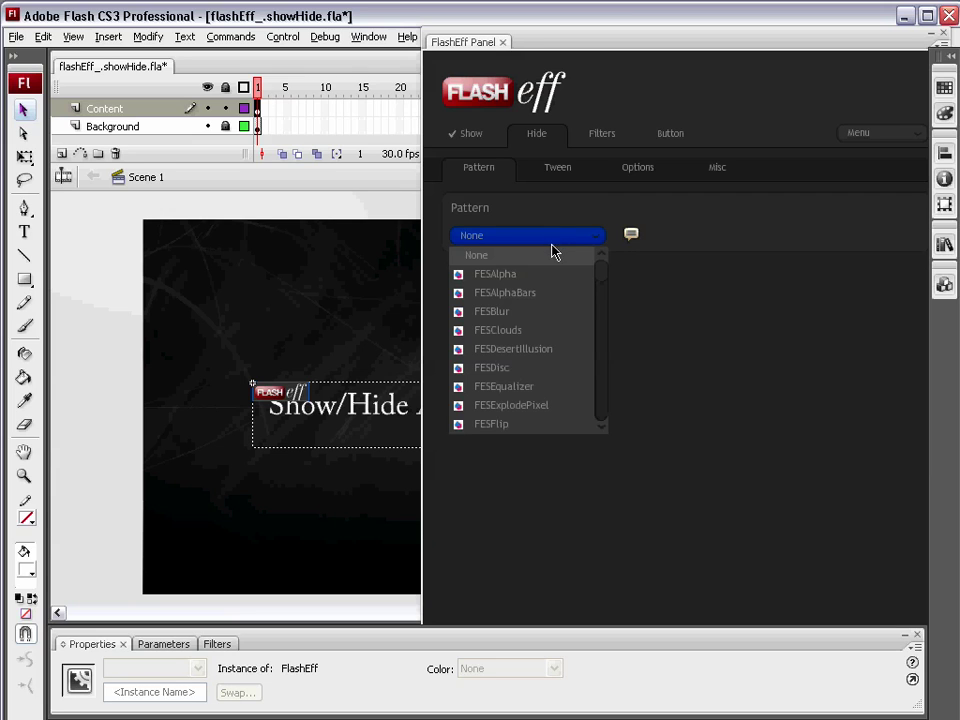
scroll(549, 360, "down", 5)
scroll(545, 378, "down", 5)
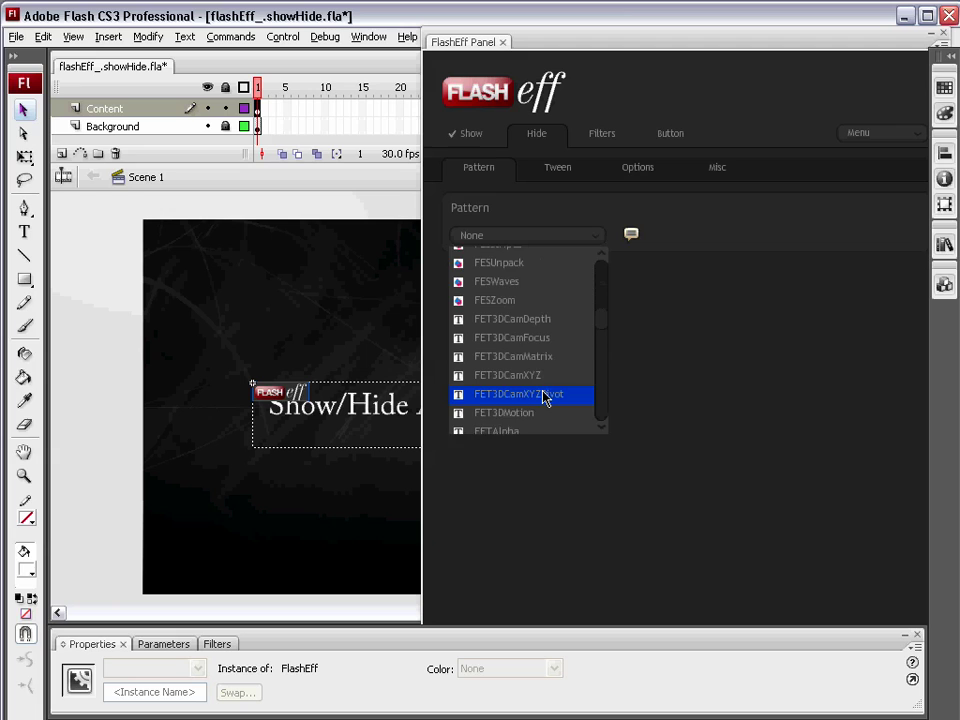
scroll(525, 365, "down", 3)
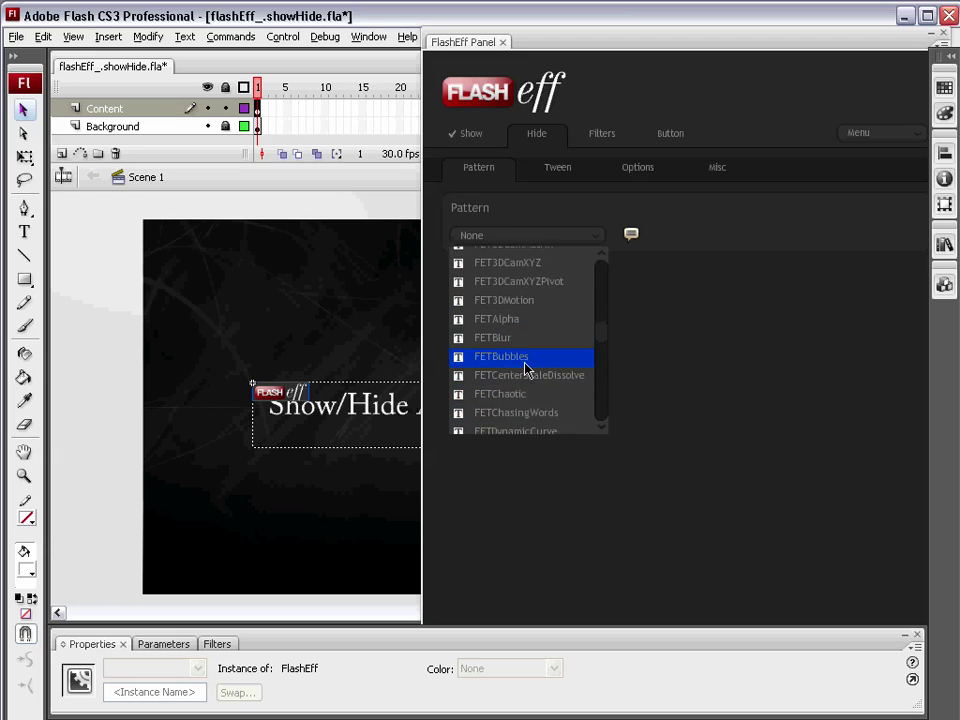
scroll(546, 420, "down", 2)
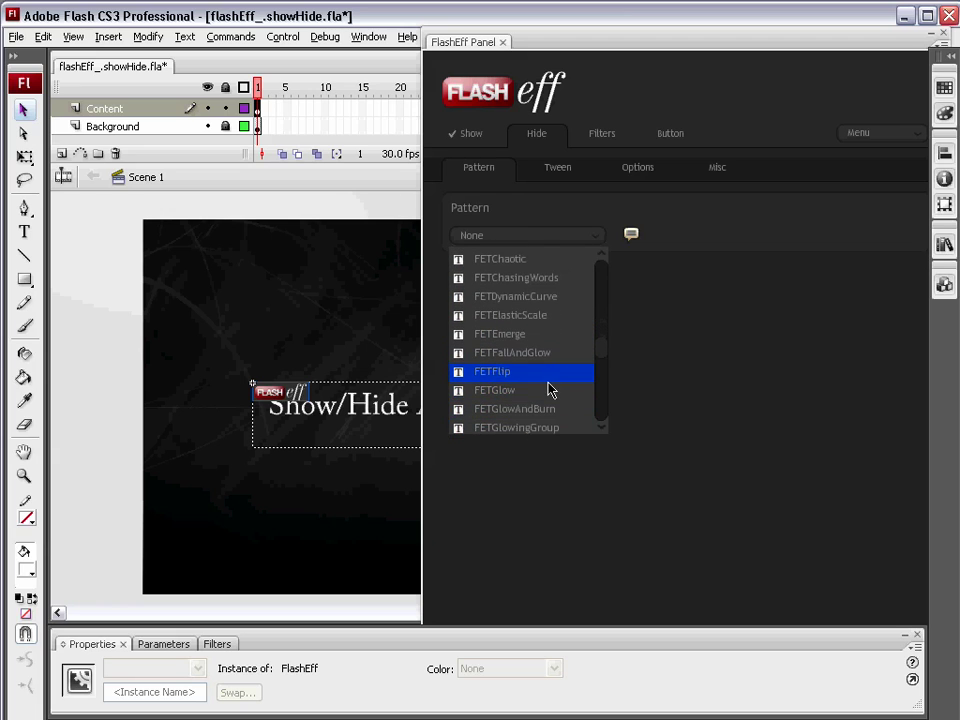
left_click(551, 388)
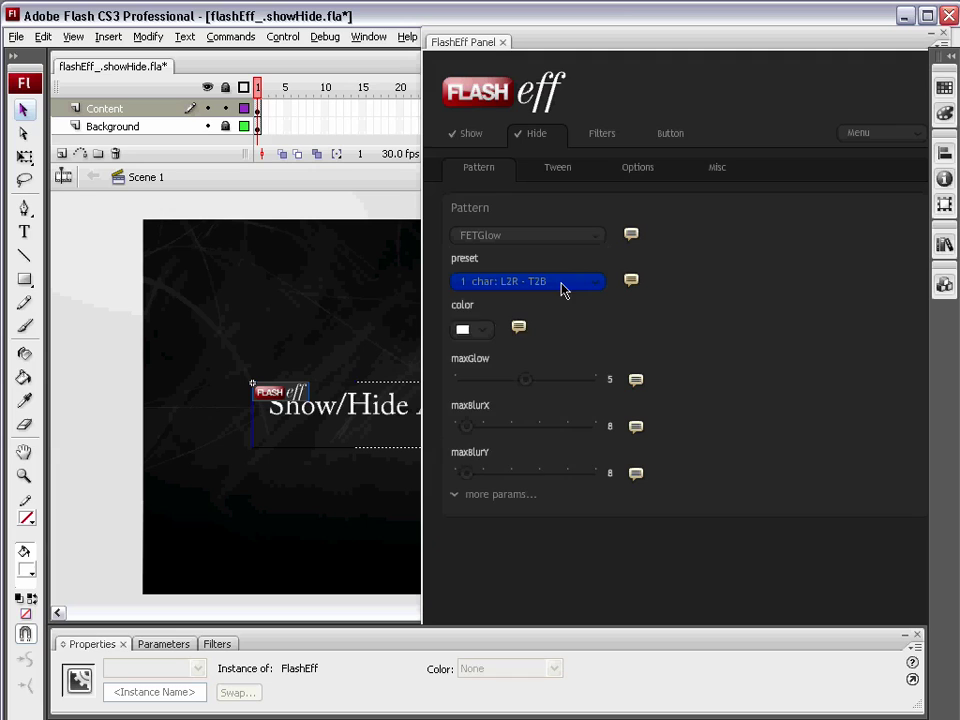
Set the glow preset to 9 char: random and the glow colour to #ffffcc.
left_click(558, 285)
scroll(549, 348, "down", 2)
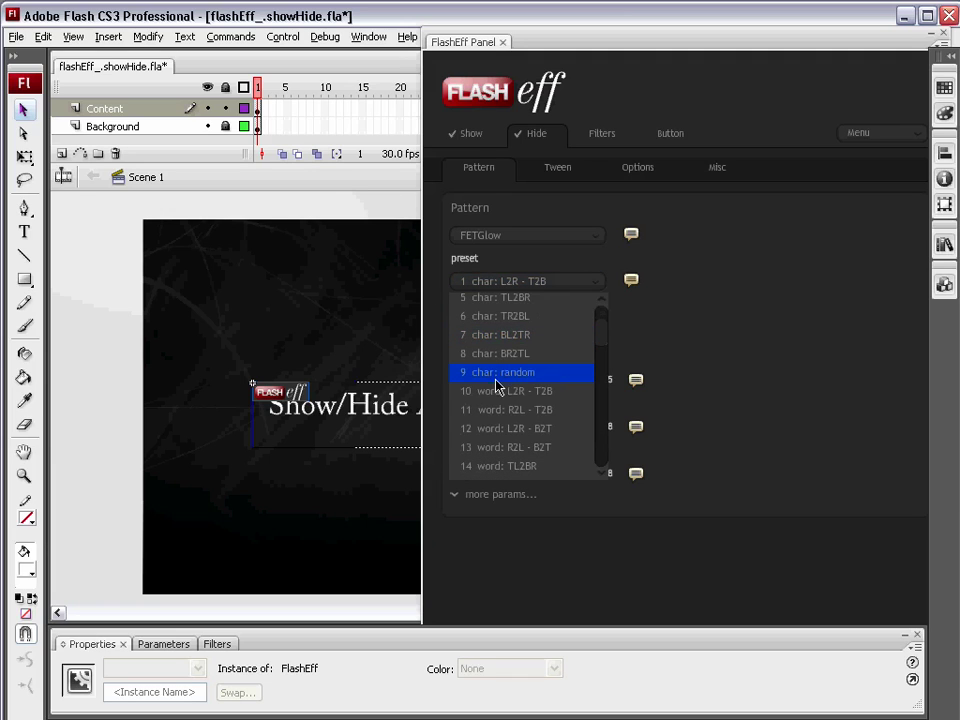
left_click(527, 383)
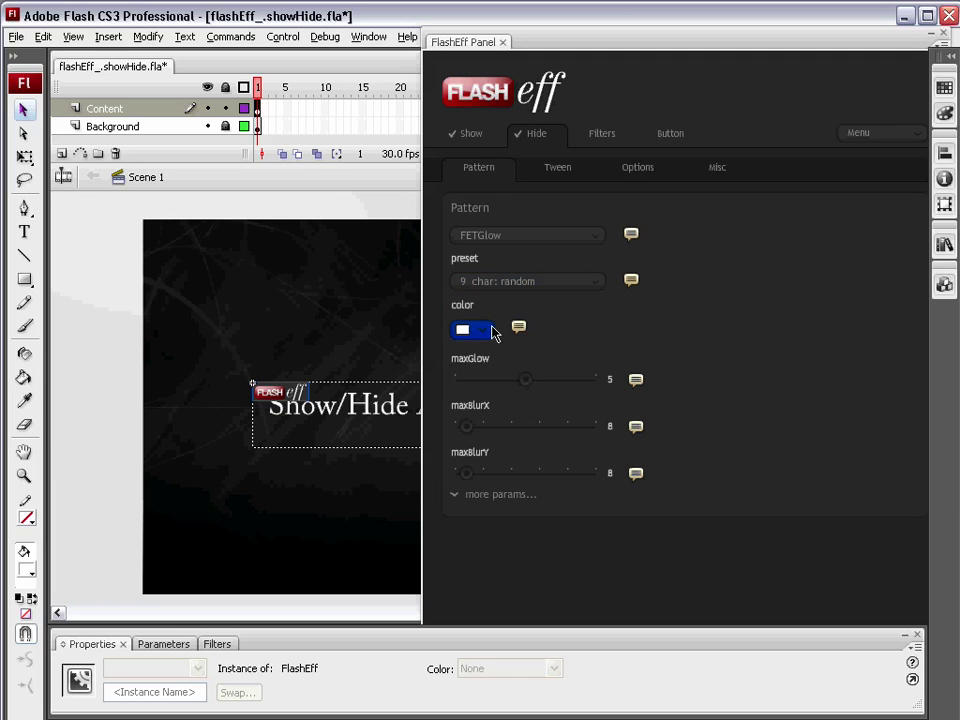
left_click(487, 330)
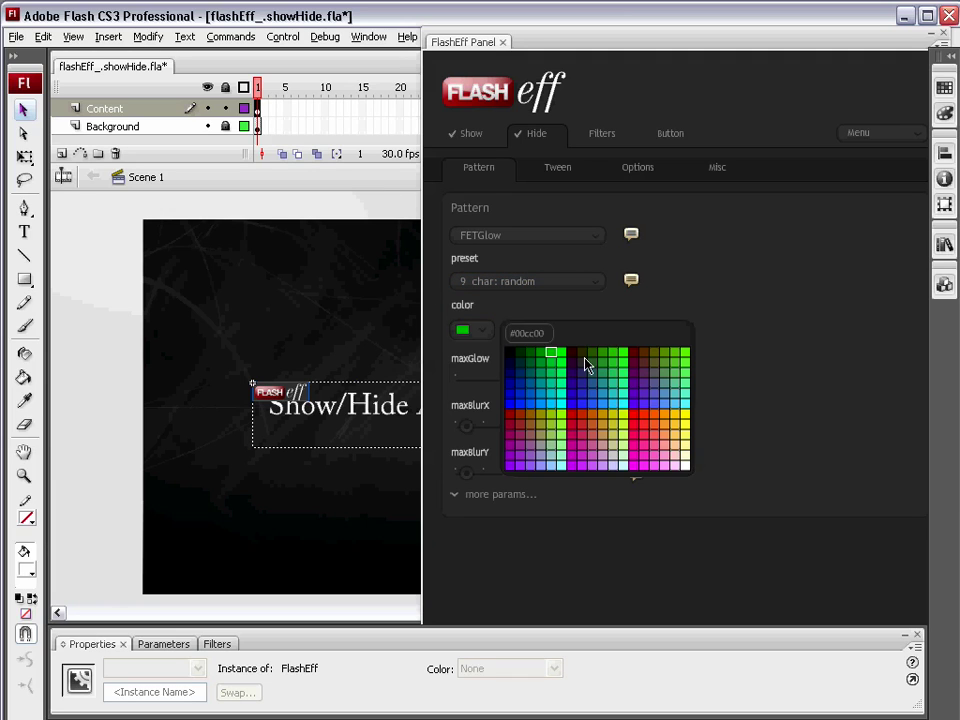
left_click(688, 458)
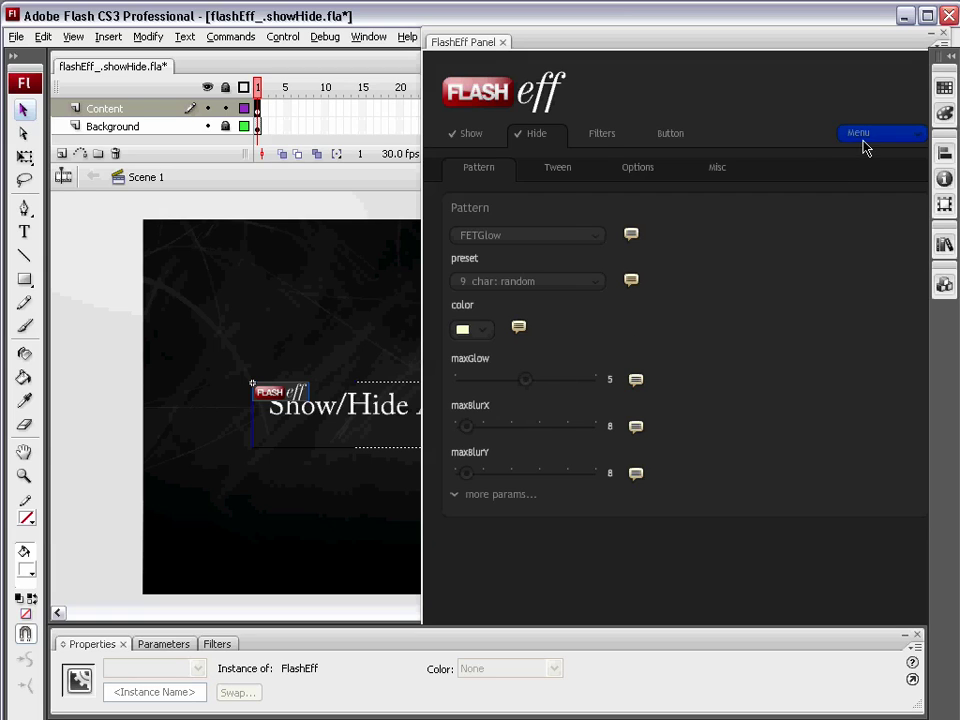
Show the Hide effect's timing options and edit its delay value.
left_click(637, 180)
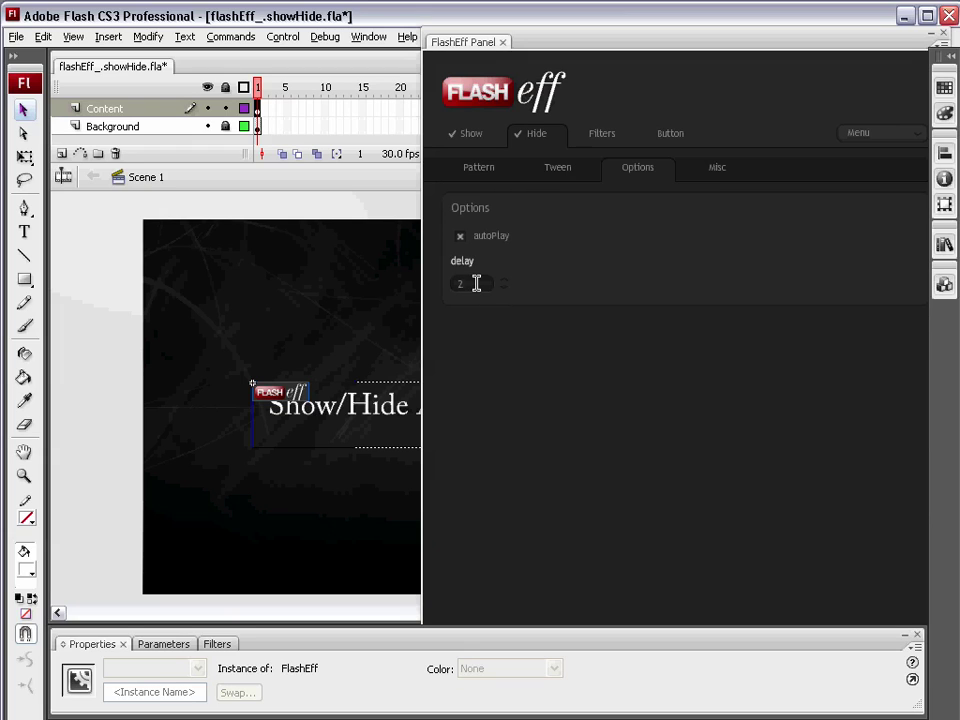
left_click(471, 135)
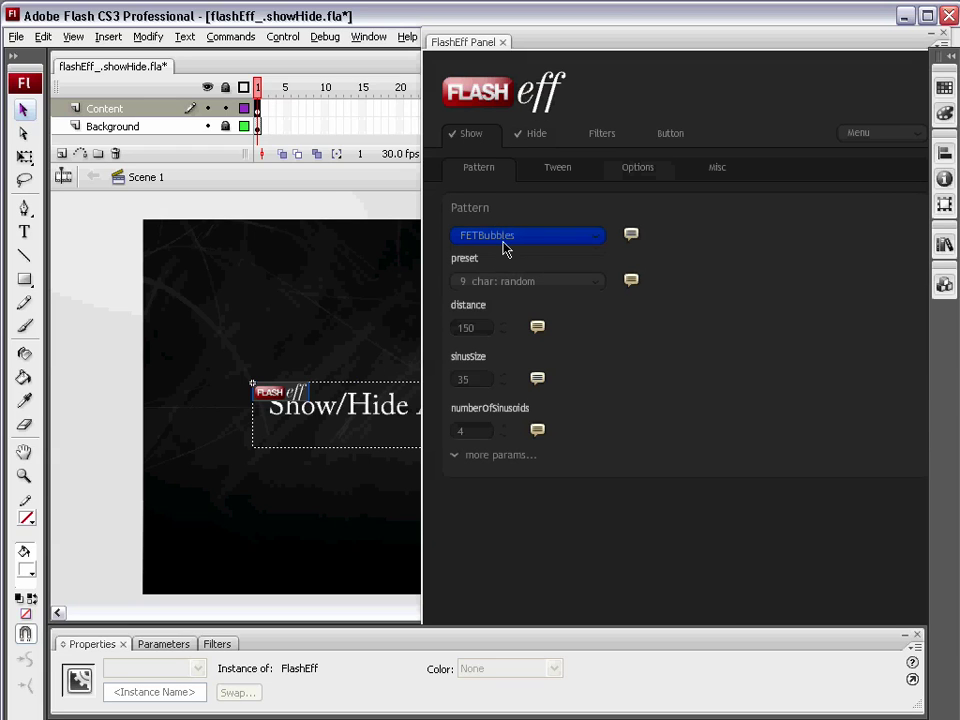
left_click(540, 133)
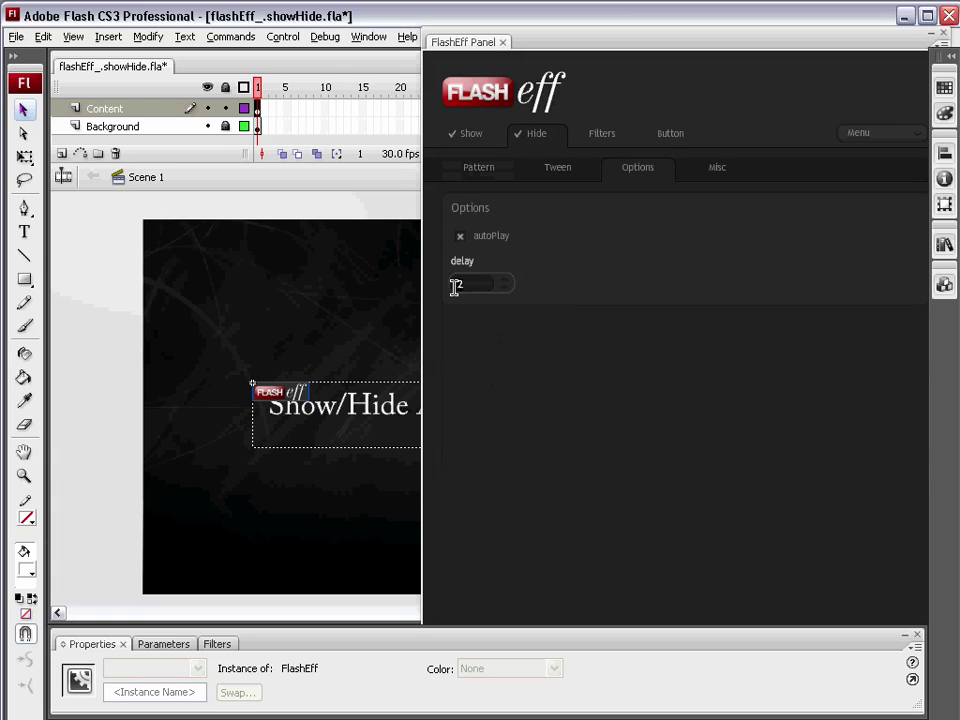
left_click(486, 283)
left_click(516, 237)
type("15")
Undo the last edit, run Test Movie on flashEff_.showHide.swf, then close the player.
key("ctrl+z")
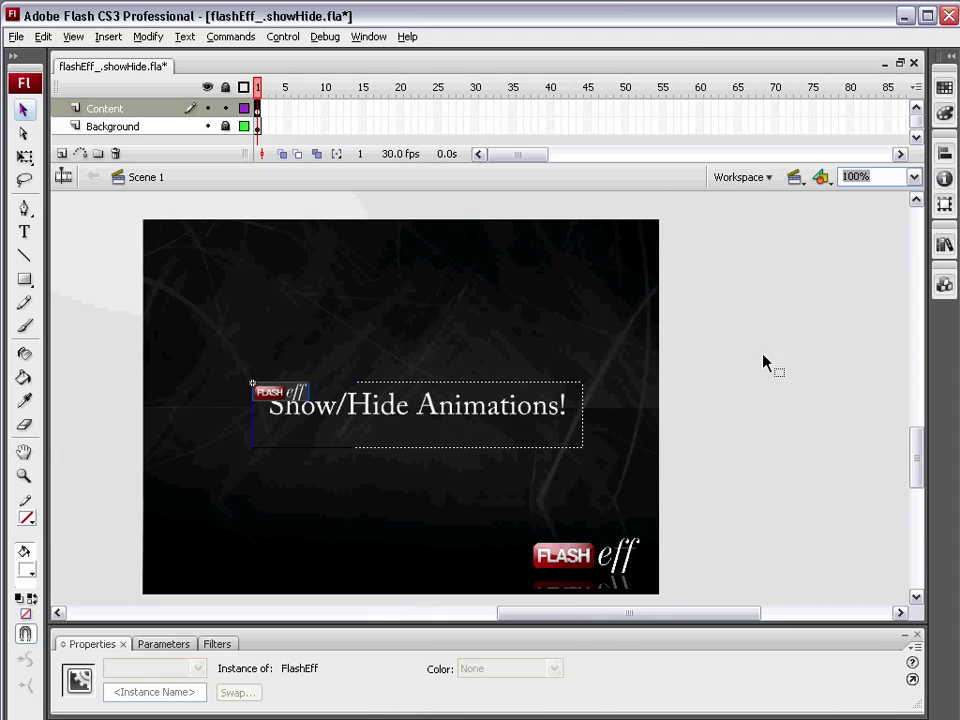
left_click(763, 355)
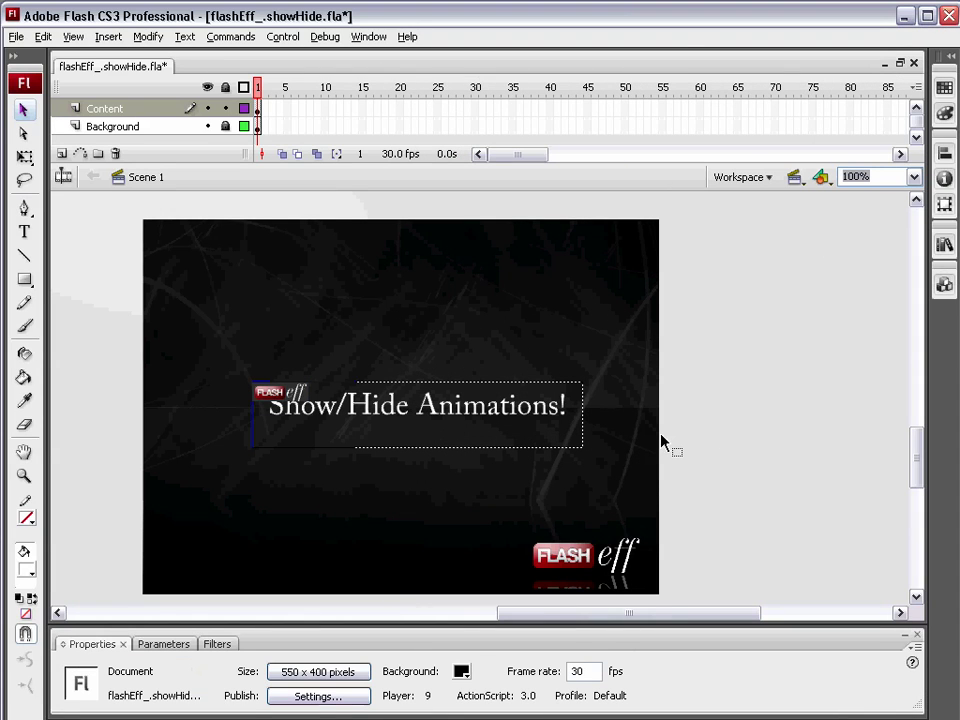
left_click(285, 37)
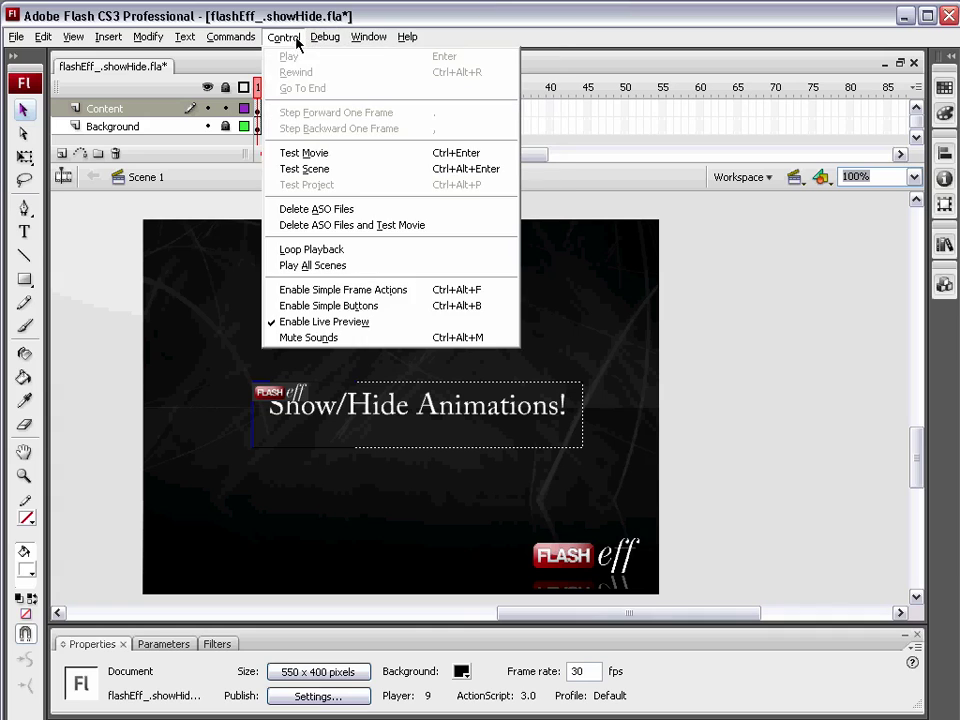
left_click(298, 154)
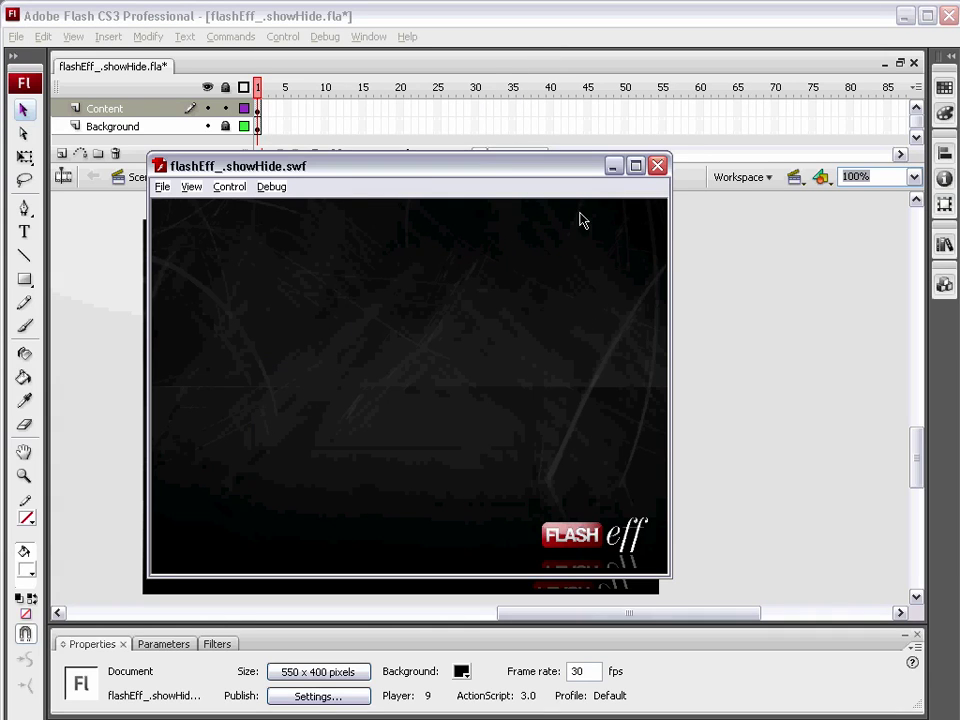
left_click_drag(513, 167, 543, 158)
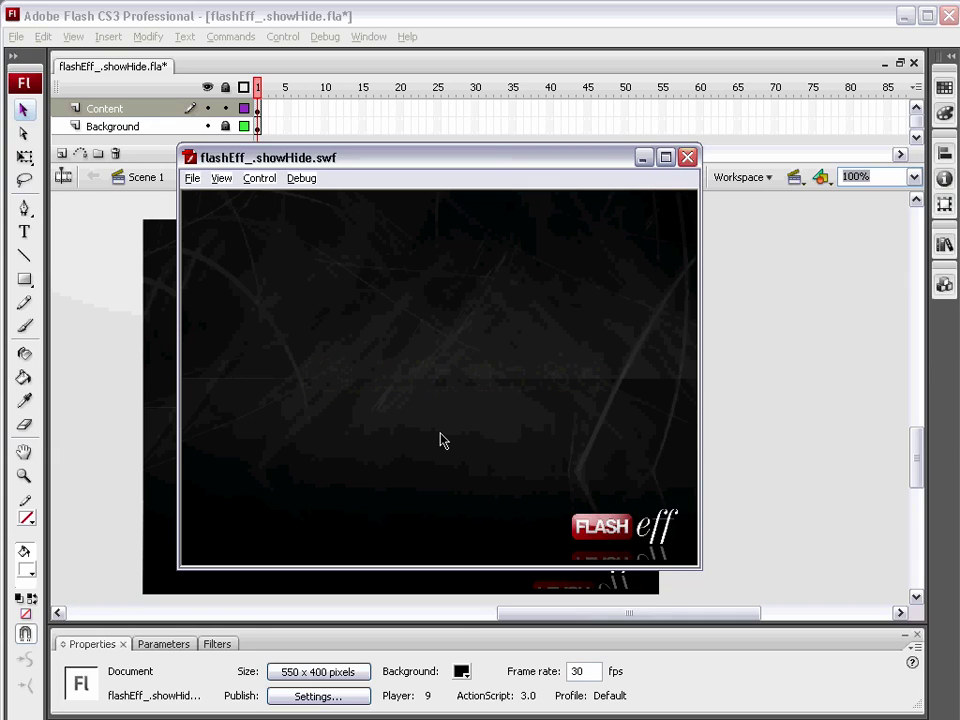
left_click(687, 157)
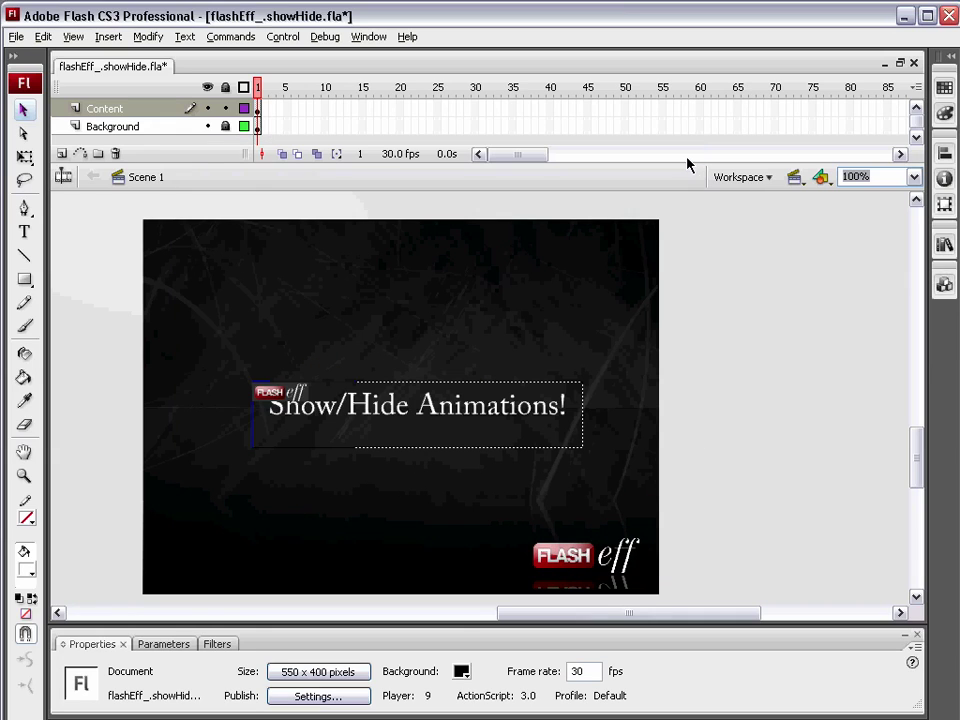